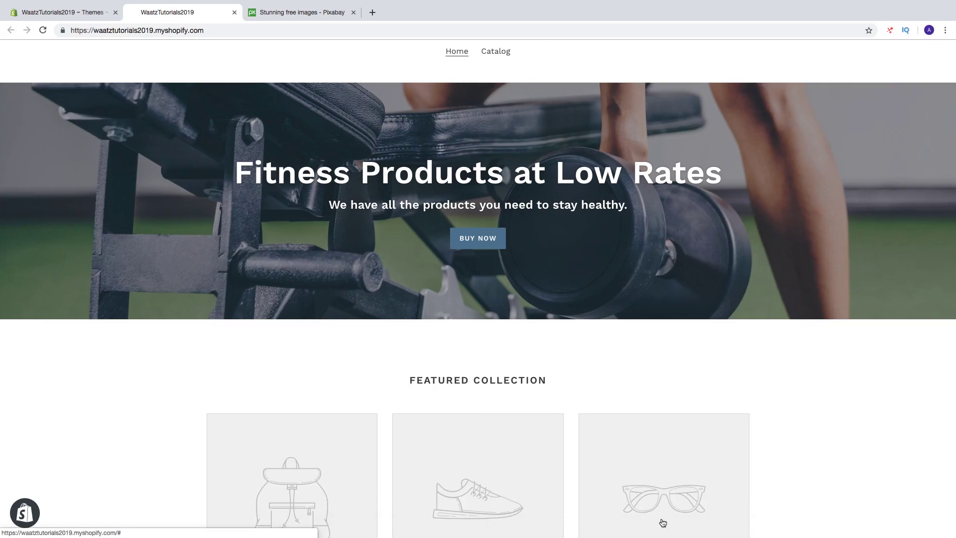
- Look over the storefront's placeholder Featured Collection, then return to the admin Themes page
{"action": "scroll", "coordinate": [565, 462], "scroll_direction": "down", "scroll_amount": 9}
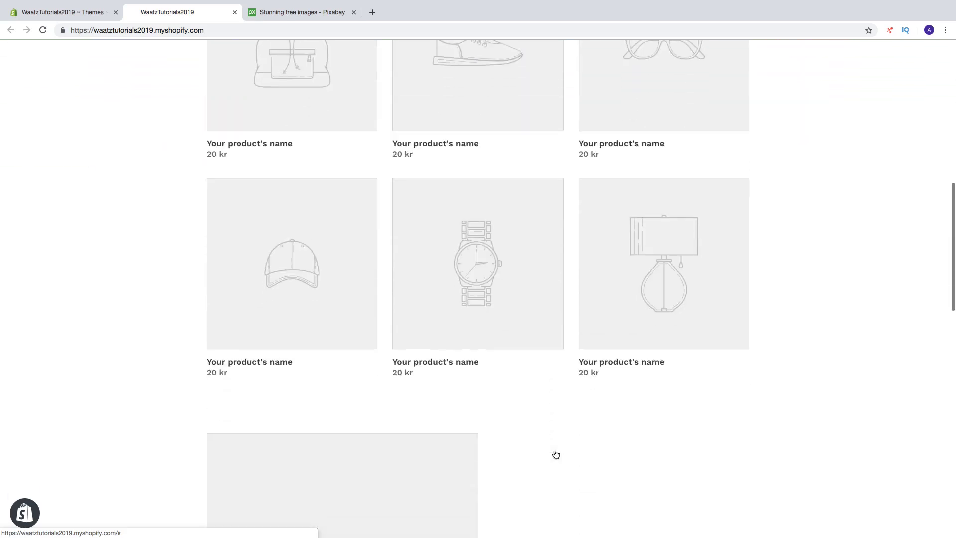
{"action": "scroll", "coordinate": [556, 455], "scroll_direction": "up", "scroll_amount": 9}
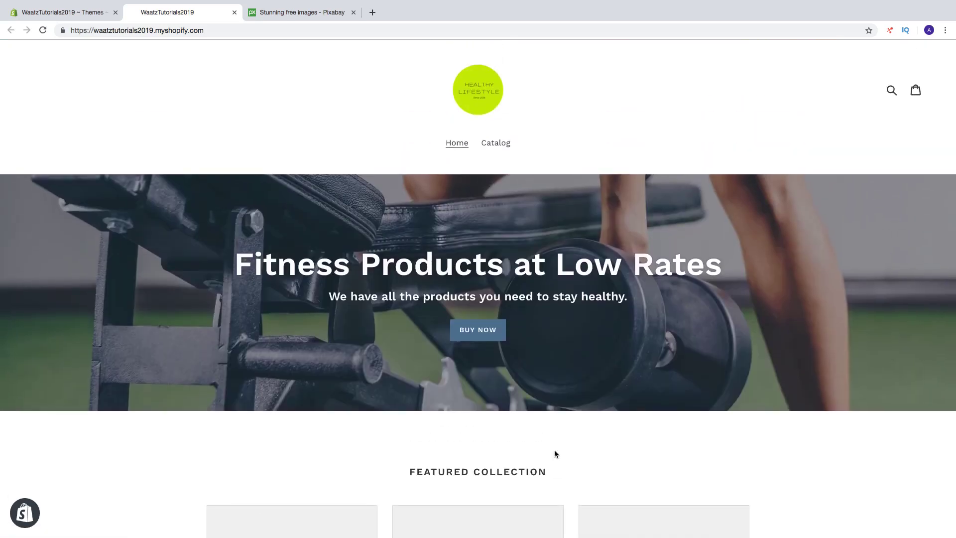
{"action": "scroll", "coordinate": [556, 453], "scroll_direction": "down", "scroll_amount": 5}
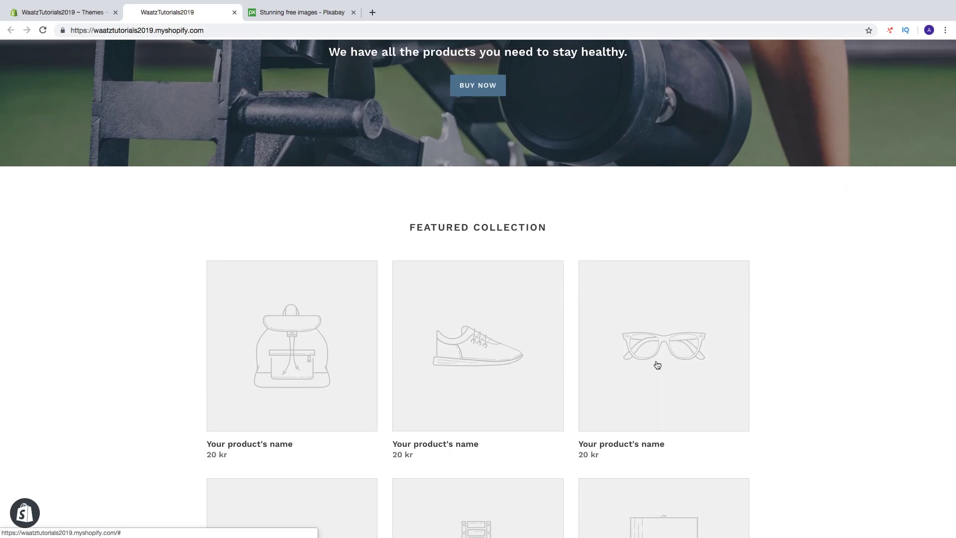
{"action": "scroll", "coordinate": [625, 365], "scroll_direction": "down", "scroll_amount": 5}
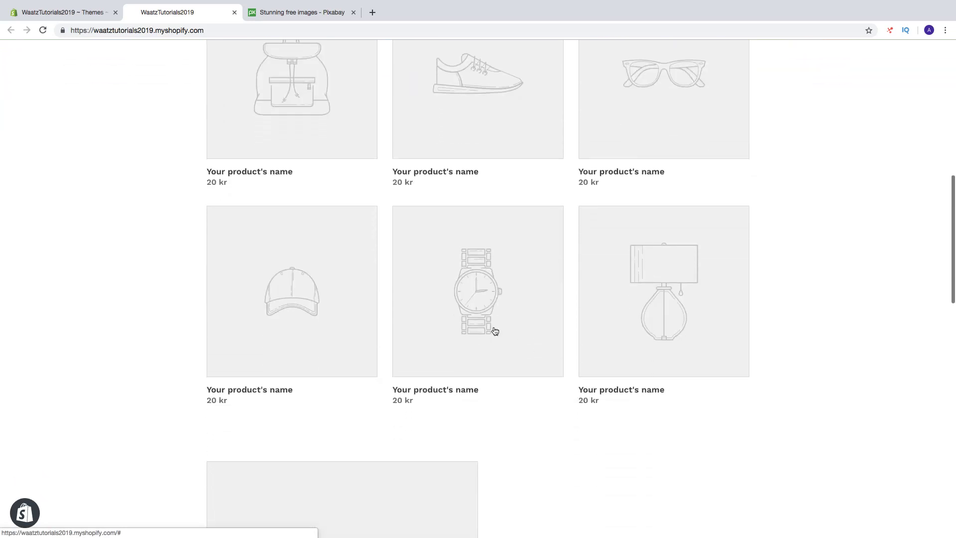
{"action": "scroll", "coordinate": [279, 303], "scroll_direction": "up", "scroll_amount": 2}
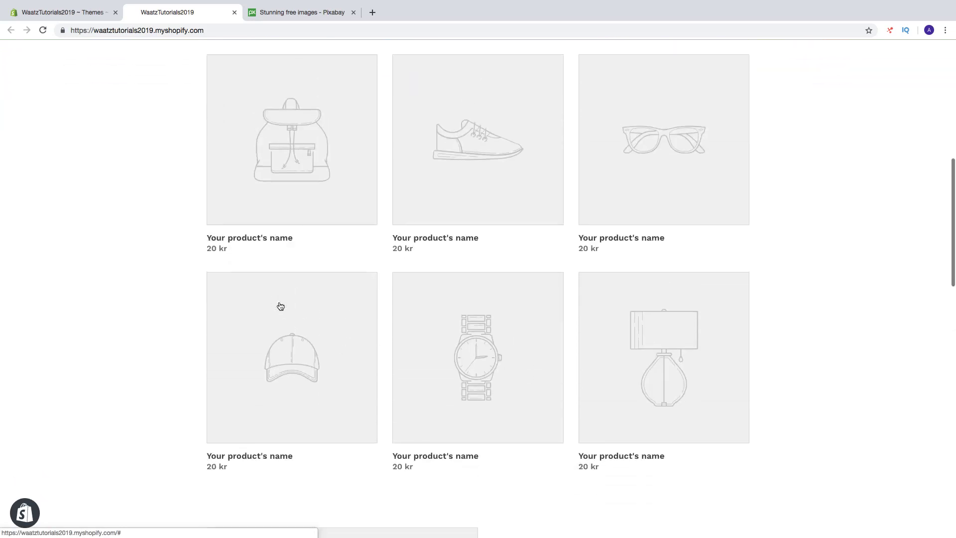
{"action": "scroll", "coordinate": [284, 288], "scroll_direction": "up", "scroll_amount": 1}
{"action": "scroll", "coordinate": [628, 443], "scroll_direction": "down", "scroll_amount": 1}
{"action": "scroll", "coordinate": [629, 441], "scroll_direction": "up", "scroll_amount": 1}
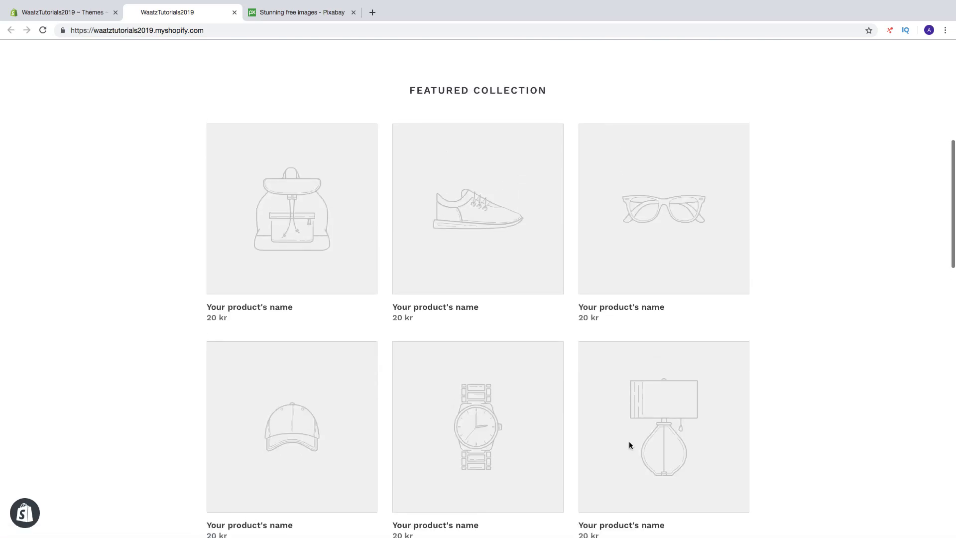
{"action": "scroll", "coordinate": [629, 445], "scroll_direction": "down", "scroll_amount": 3}
{"action": "scroll", "coordinate": [630, 446], "scroll_direction": "up", "scroll_amount": 5}
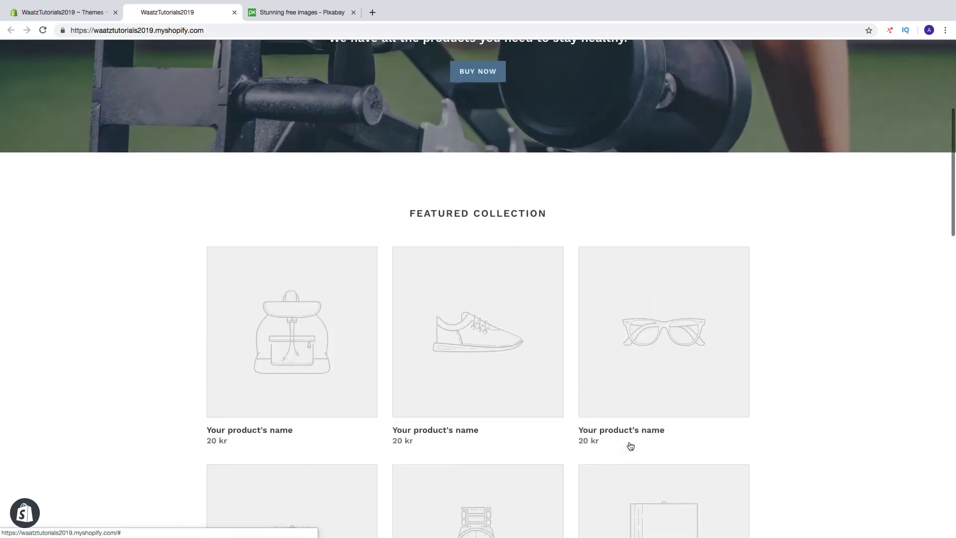
{"action": "scroll", "coordinate": [630, 445], "scroll_direction": "up", "scroll_amount": 1}
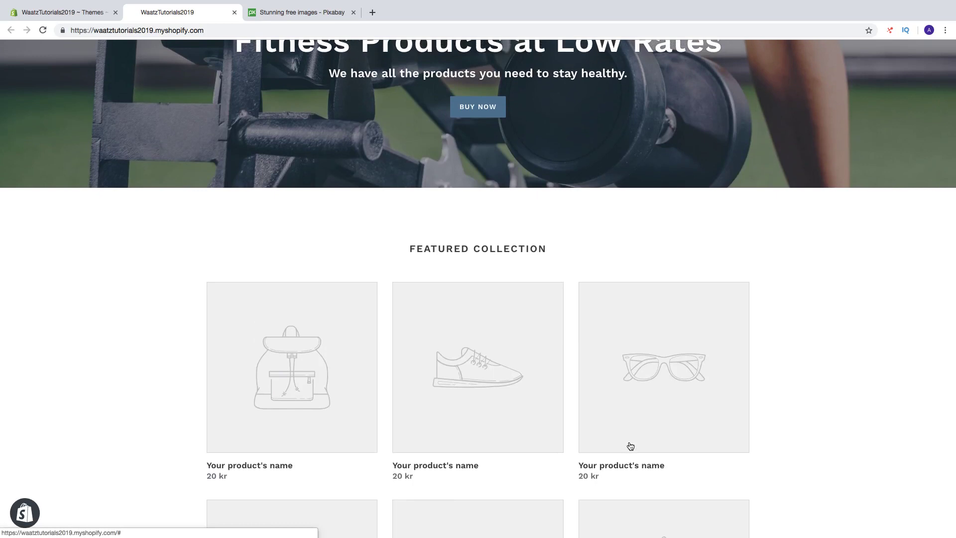
{"action": "left_click", "coordinate": [62, 12]}
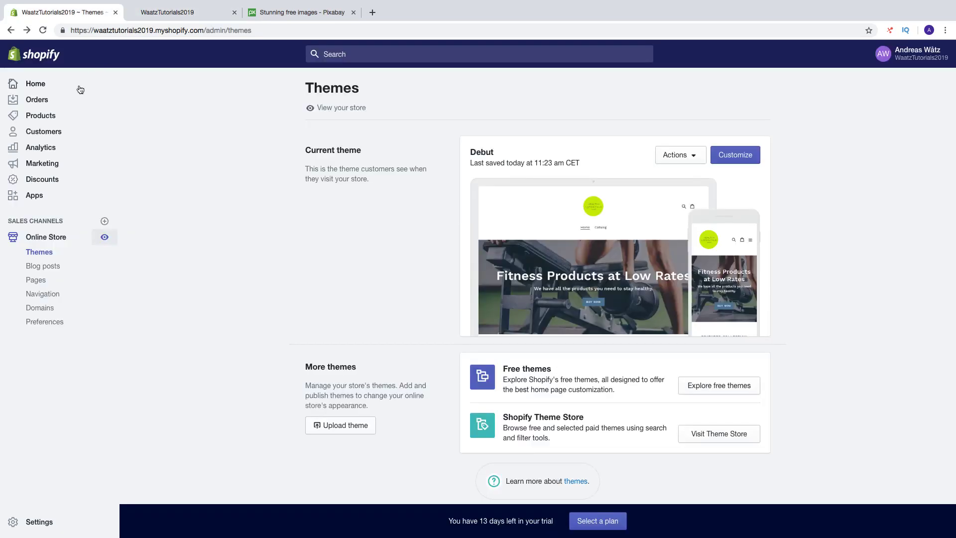
- Go to Products > Collections and start a new collection
{"action": "left_click", "coordinate": [48, 120]}
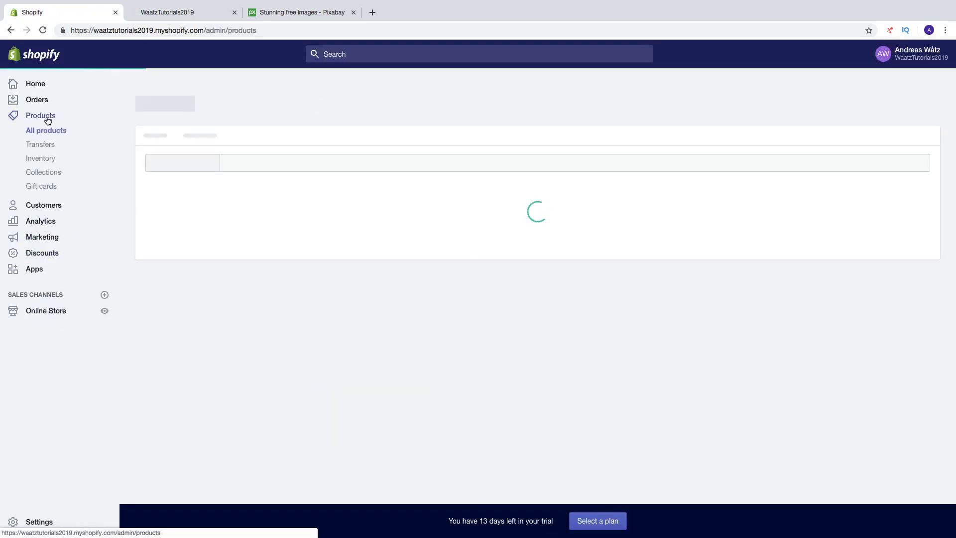
{"action": "left_click", "coordinate": [44, 173]}
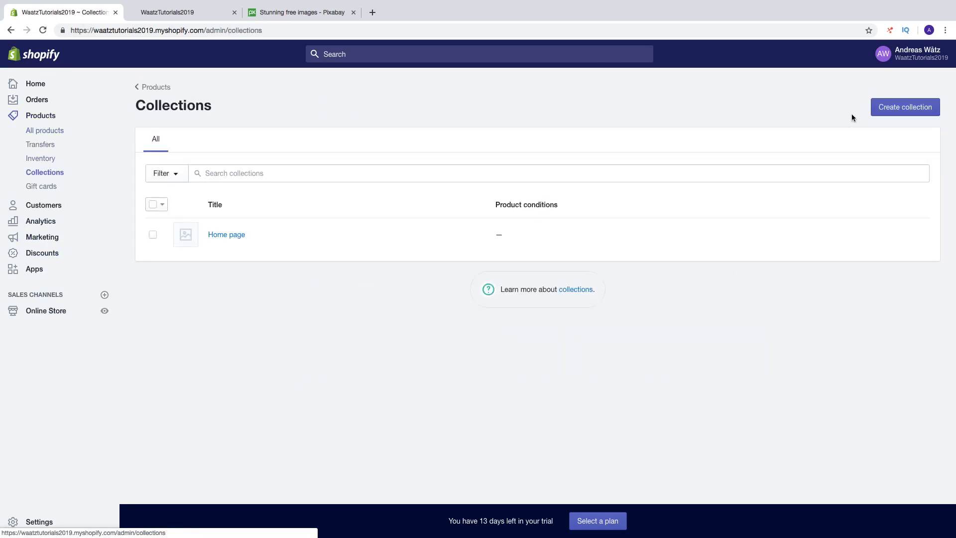
{"action": "left_click", "coordinate": [902, 108]}
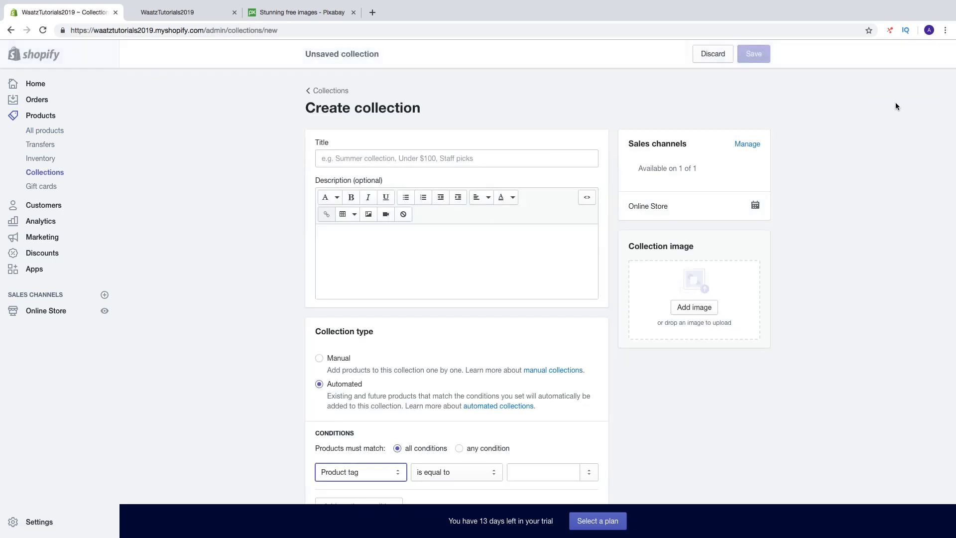
- Title the collection 'Yoga Clothing' with description 'We sell high quality yoga clothes for men and women'
{"action": "left_click", "coordinate": [393, 159]}
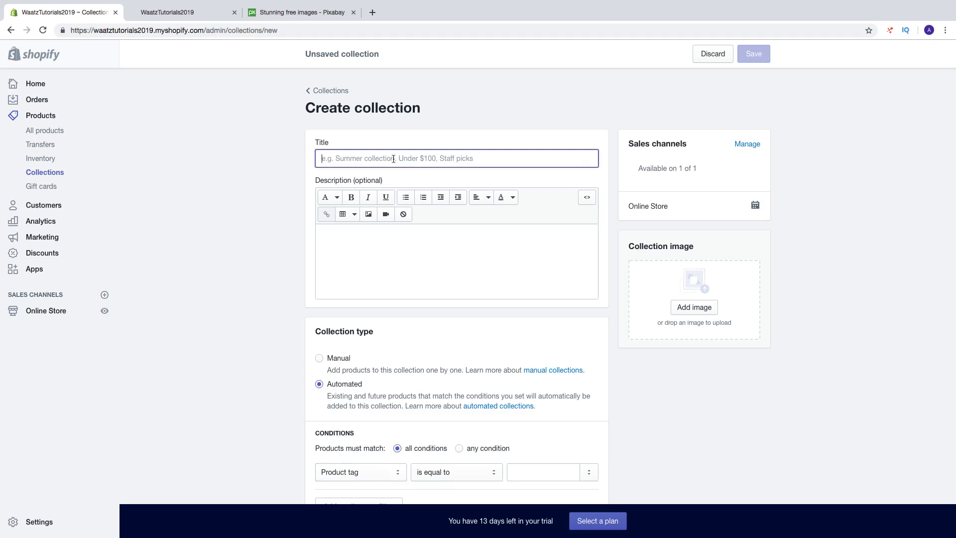
{"action": "type", "text": "Yo"}
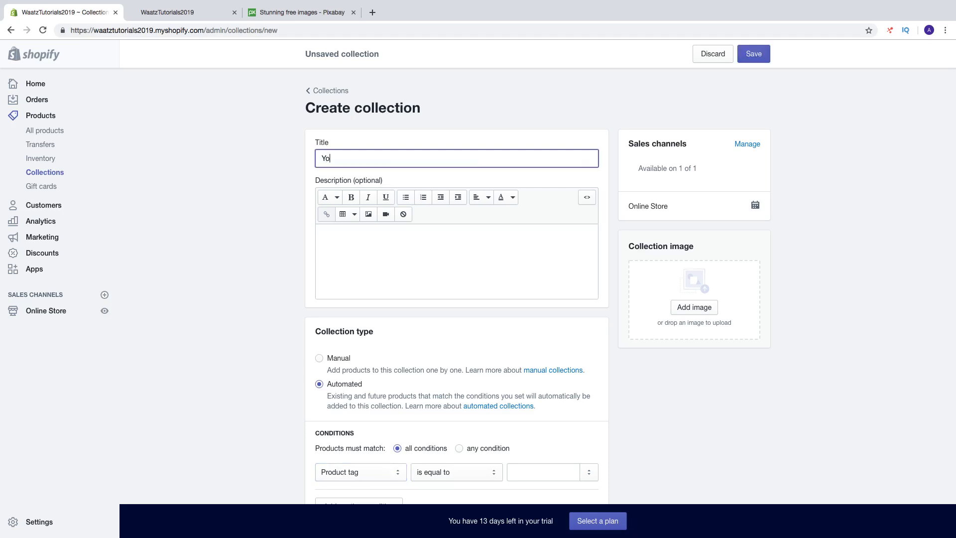
{"action": "type", "text": "ga Clothing"}
{"action": "left_click", "coordinate": [352, 236]}
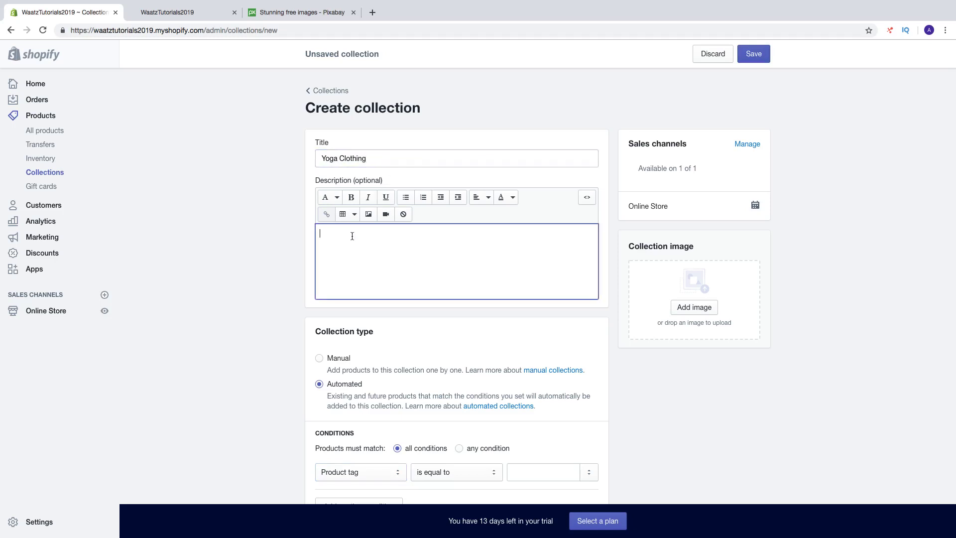
{"action": "type", "text": "We sell high quality yoga clothes fo"}
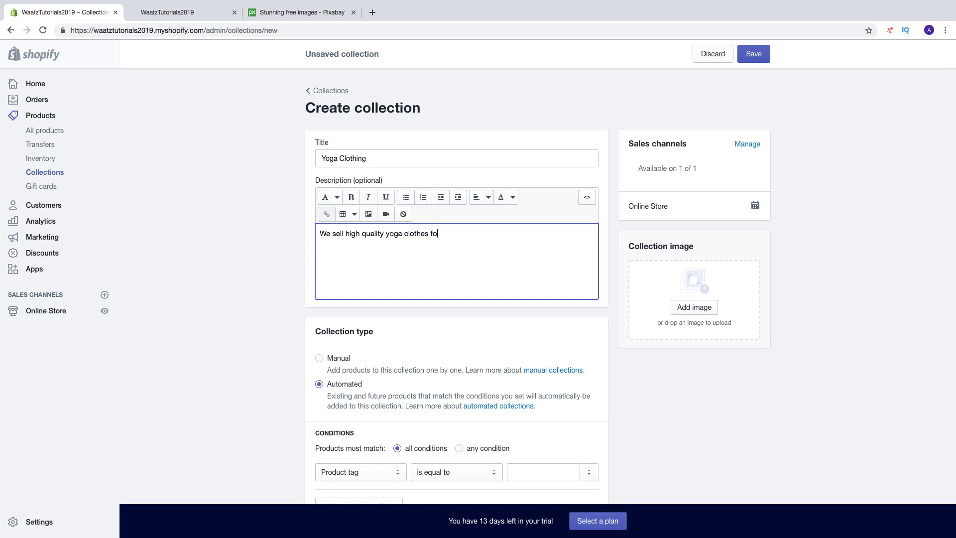
{"action": "type", "text": "r men and women."}
- Set the automated collection condition to Product tag is equal to 'yoga'
{"action": "scroll", "coordinate": [348, 249], "scroll_direction": "down", "scroll_amount": 3}
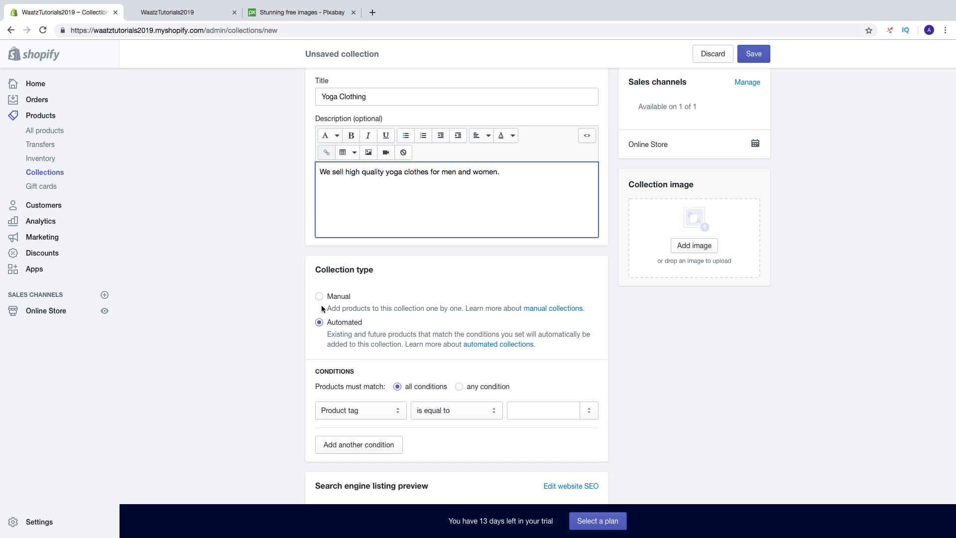
{"action": "scroll", "coordinate": [340, 324], "scroll_direction": "down", "scroll_amount": 3}
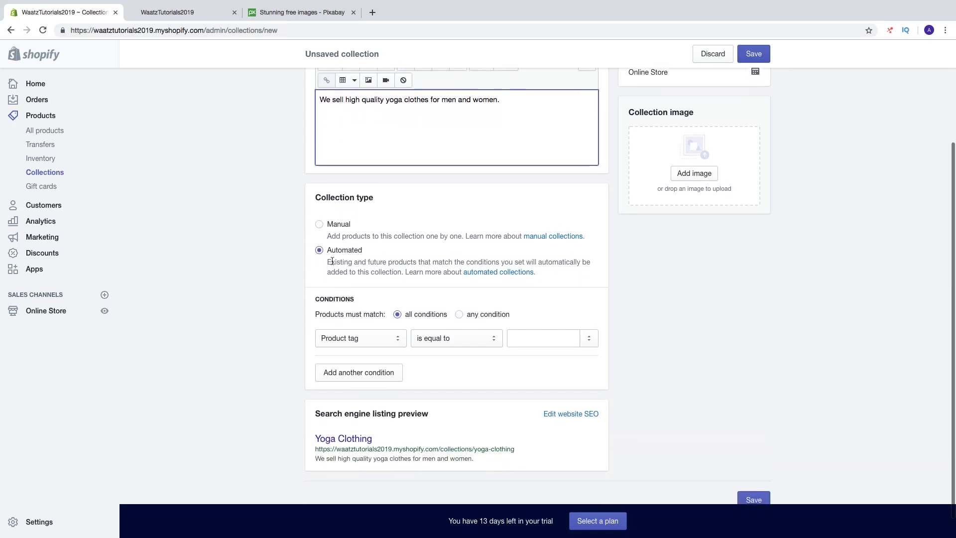
{"action": "scroll", "coordinate": [332, 262], "scroll_direction": "down", "scroll_amount": 1}
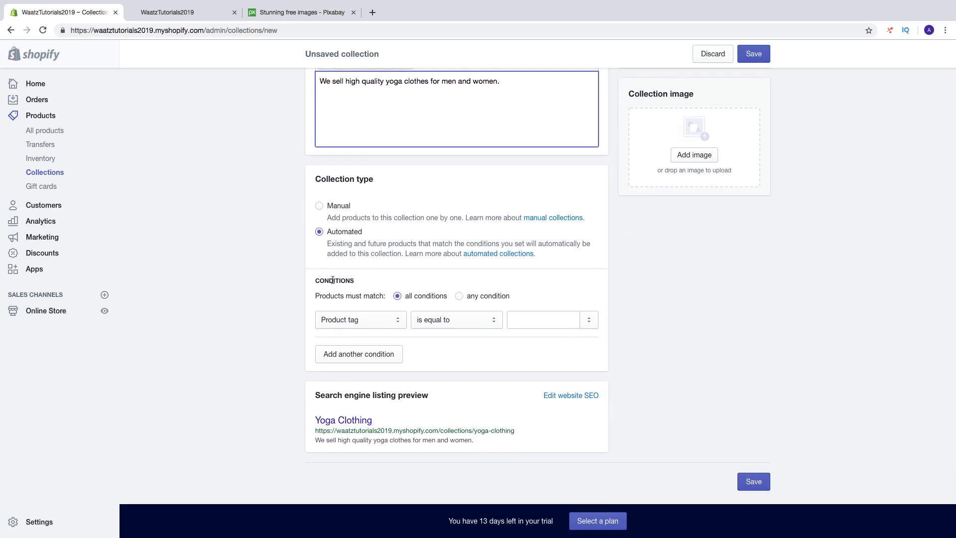
{"action": "left_click", "coordinate": [391, 296]}
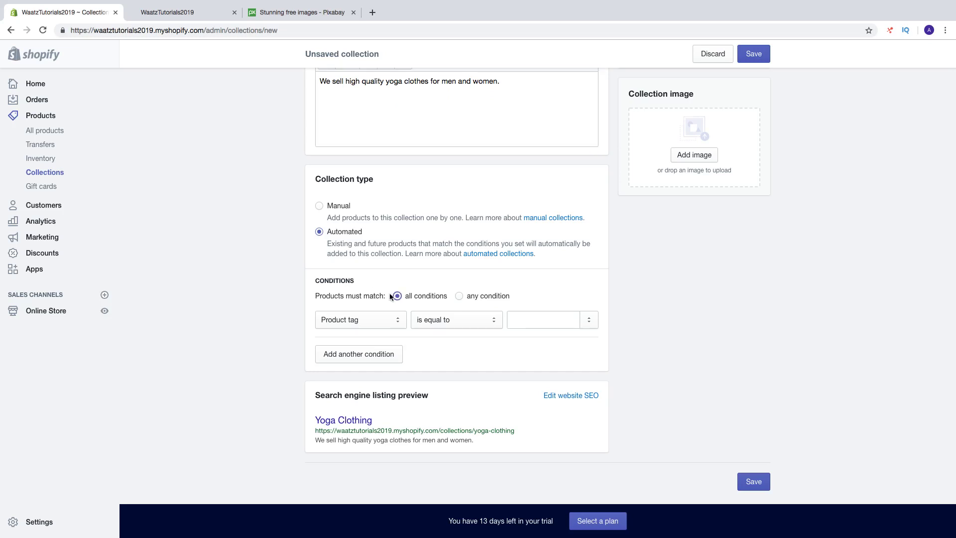
{"action": "left_click", "coordinate": [380, 319]}
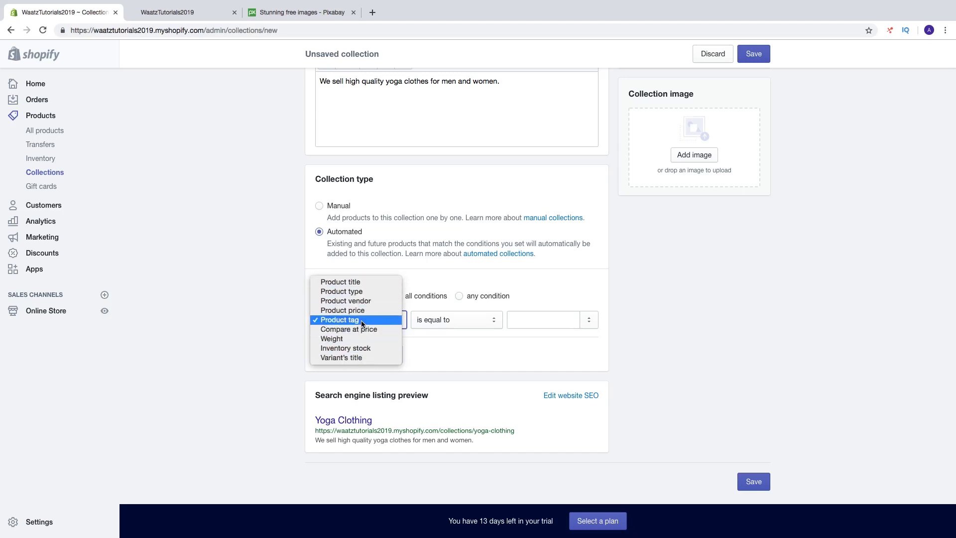
{"action": "left_click", "coordinate": [362, 323]}
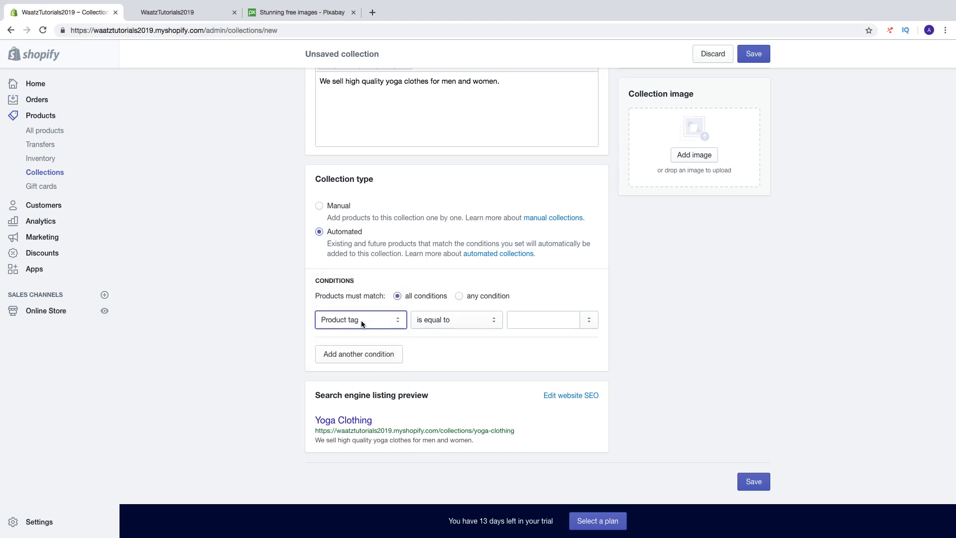
{"action": "left_click", "coordinate": [449, 323]}
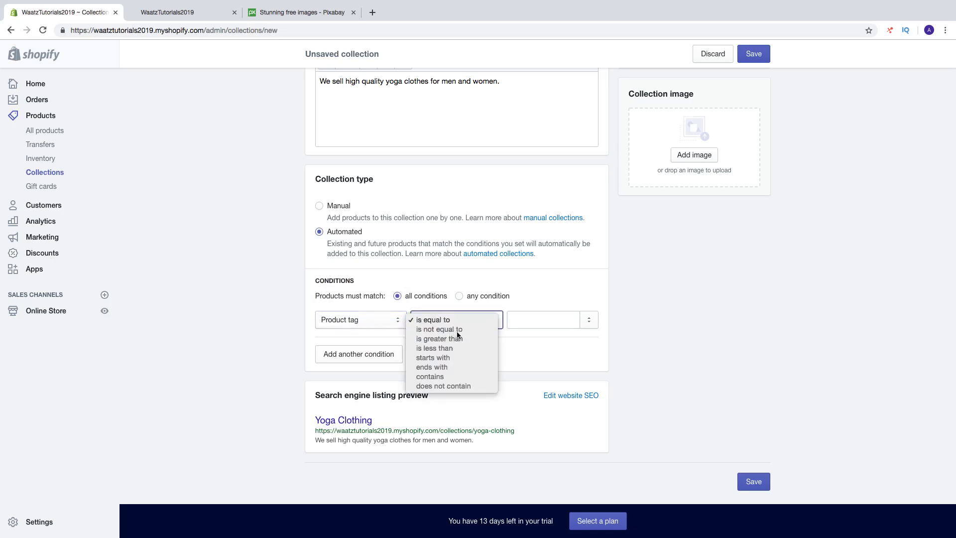
{"action": "left_click", "coordinate": [434, 321]}
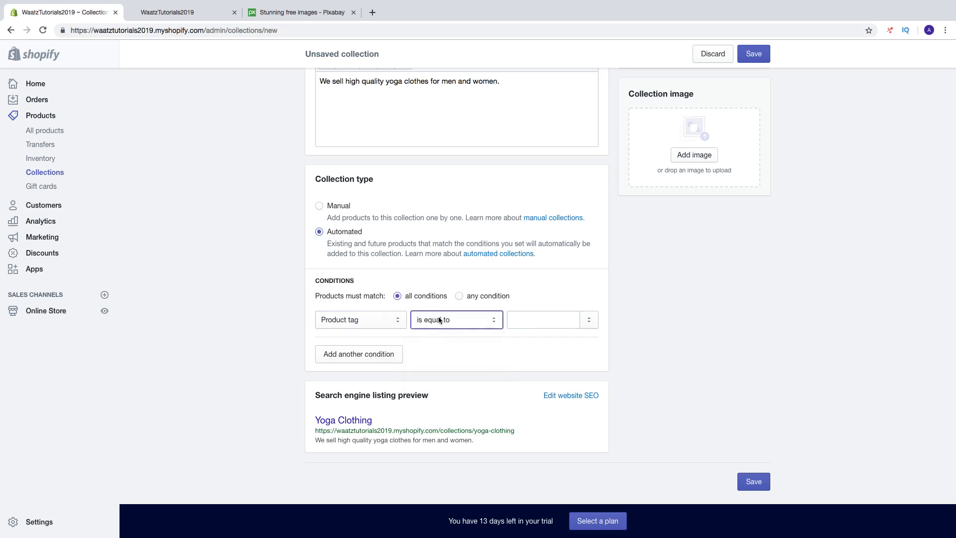
{"action": "left_click", "coordinate": [525, 319]}
{"action": "type", "text": "yoga"}
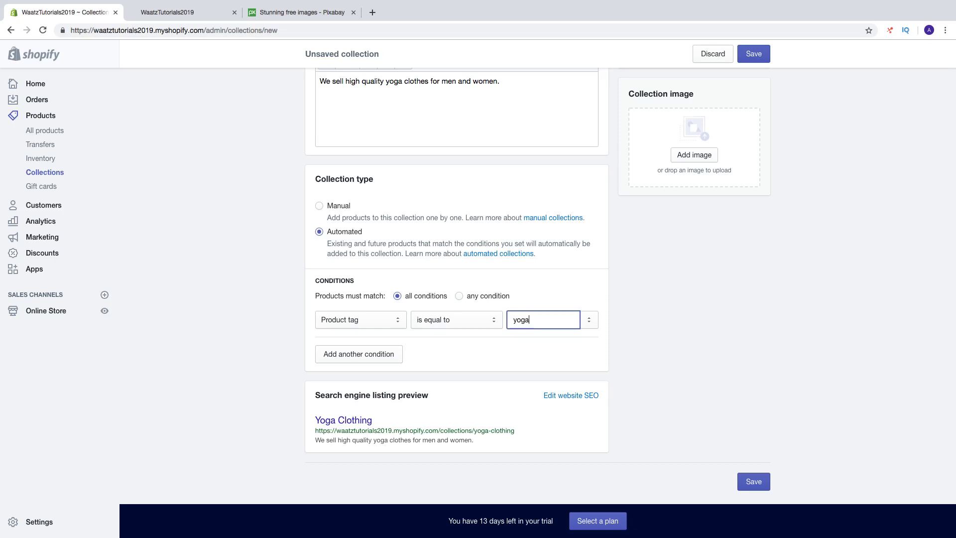
- Switch the collection type from Automated to Manual
{"action": "scroll", "coordinate": [223, 281], "scroll_direction": "up", "scroll_amount": 5}
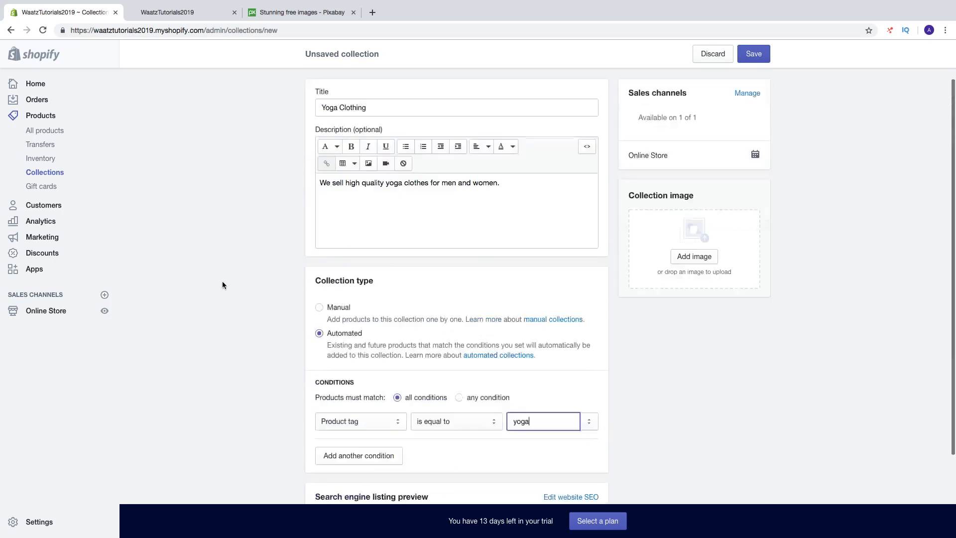
{"action": "scroll", "coordinate": [224, 282], "scroll_direction": "down", "scroll_amount": 3}
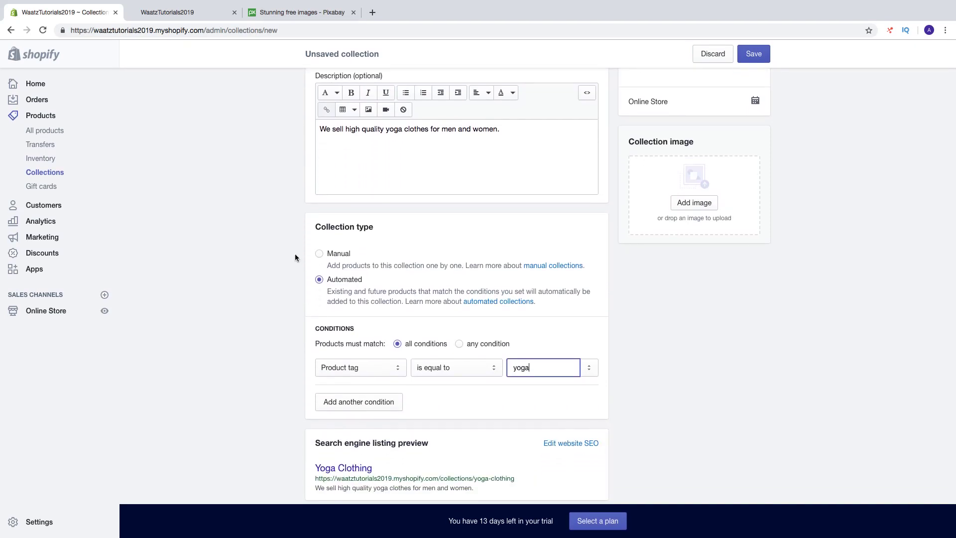
{"action": "left_click", "coordinate": [318, 251]}
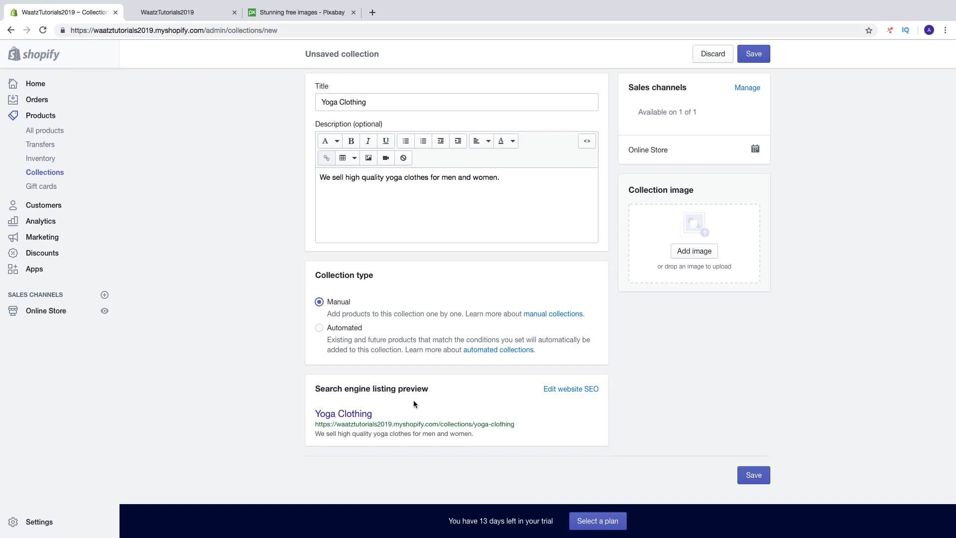
- Expand the search engine listing fields, showing page title 'Yoga Clothing'
{"action": "left_click", "coordinate": [556, 393]}
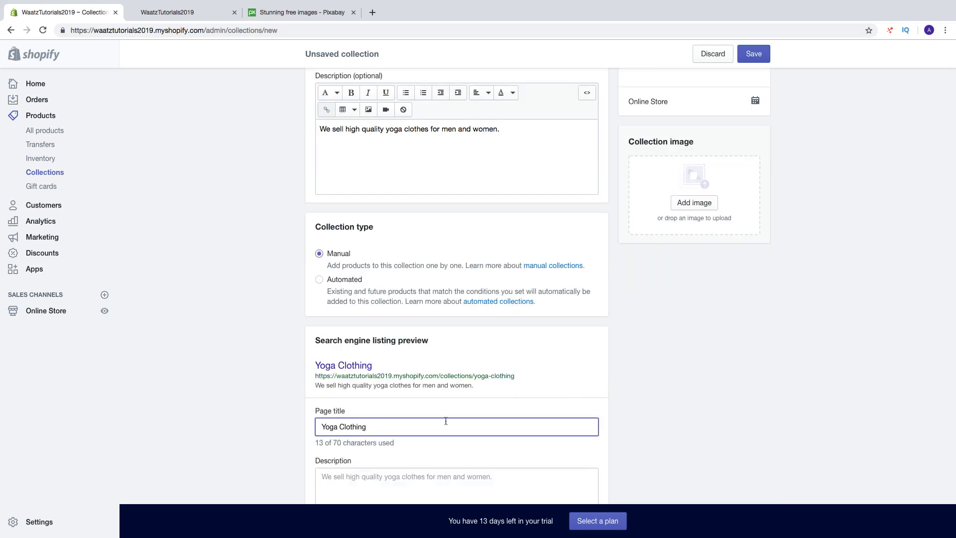
- Extend the SEO page title to 'Yoga Clothing For Men and Women 2019'
{"action": "scroll", "coordinate": [444, 421], "scroll_direction": "down", "scroll_amount": 3}
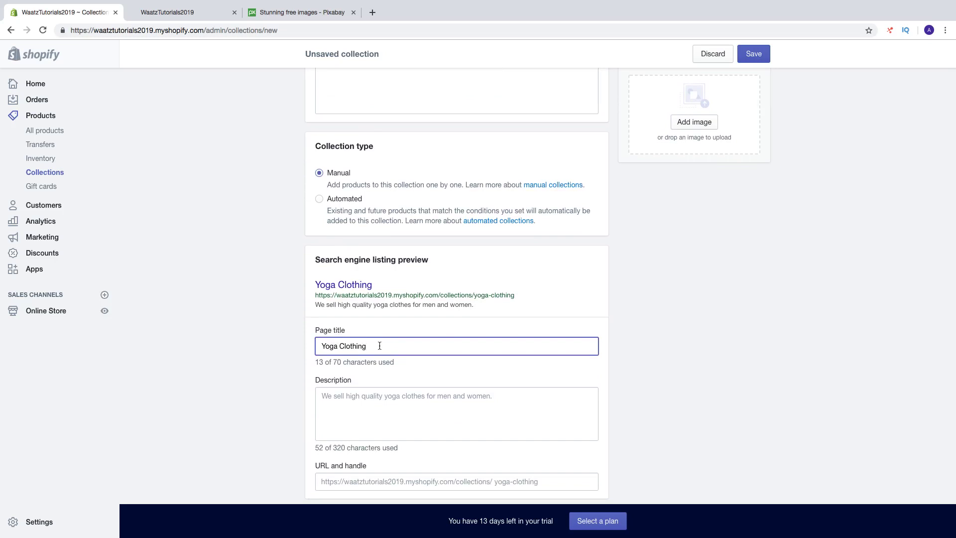
{"action": "type", "text": "For Men and Wome"}
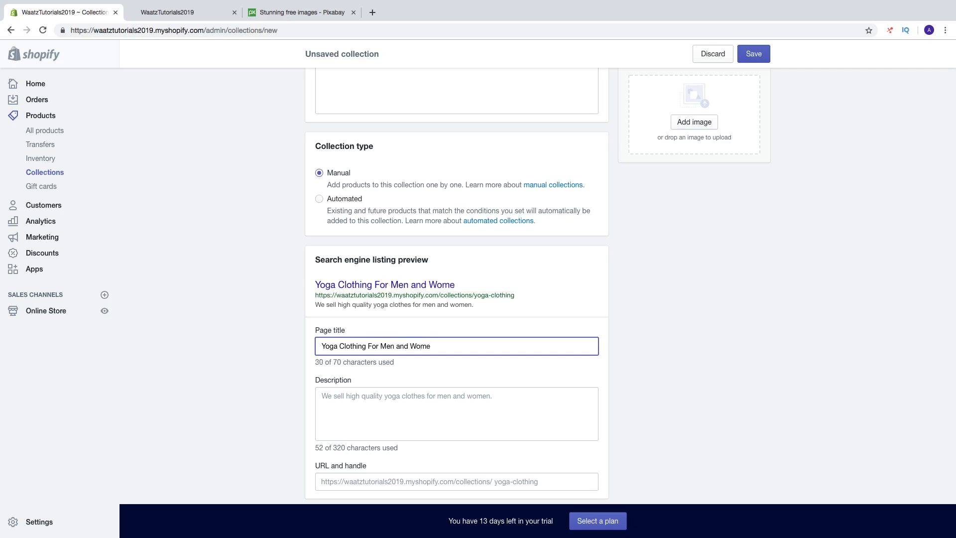
{"action": "type", "text": "n 2019"}
{"action": "scroll", "coordinate": [333, 399], "scroll_direction": "down", "scroll_amount": 1}
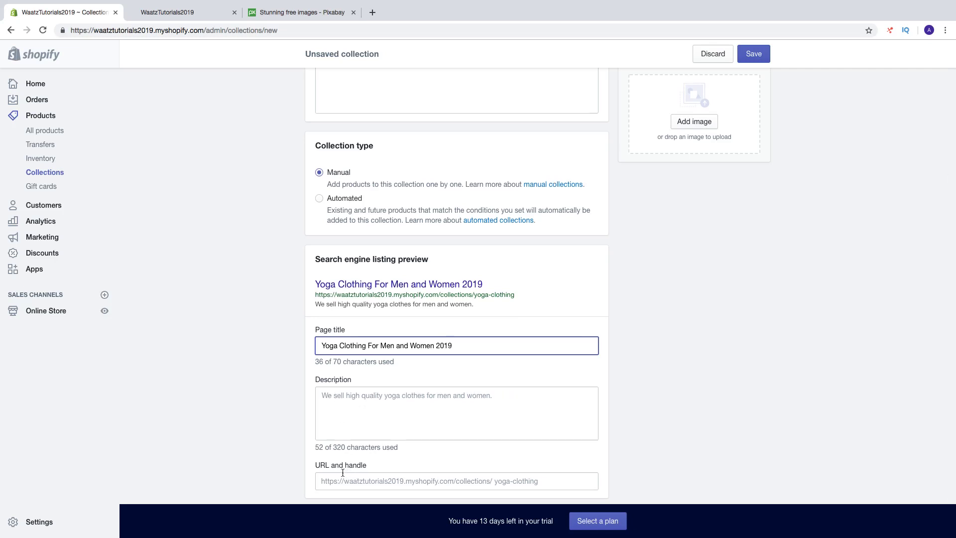
{"action": "scroll", "coordinate": [345, 464], "scroll_direction": "down", "scroll_amount": 2}
{"action": "left_click", "coordinate": [507, 428]}
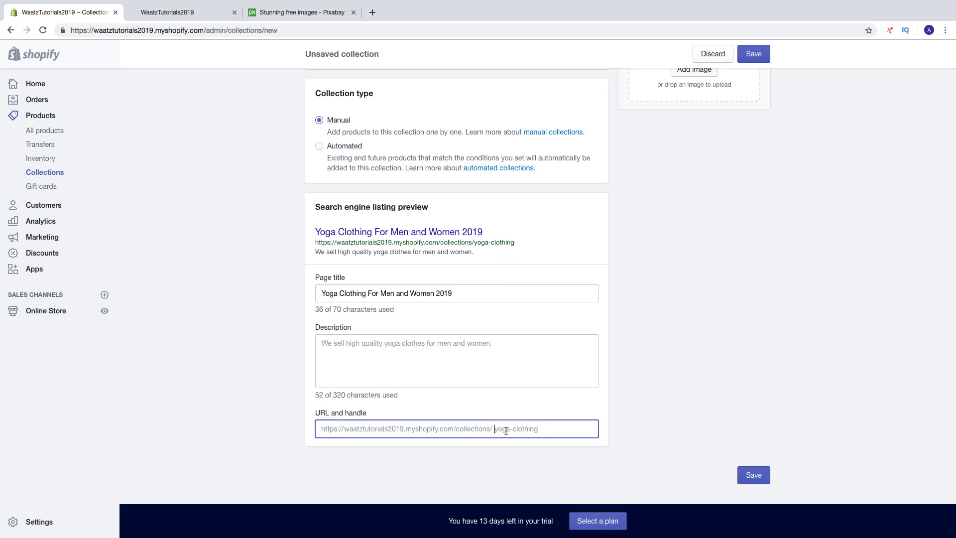
- Change the URL handle to 'YogaClothes', keeping the redirect from the old URL enabled
{"action": "type", "text": "Yog"}
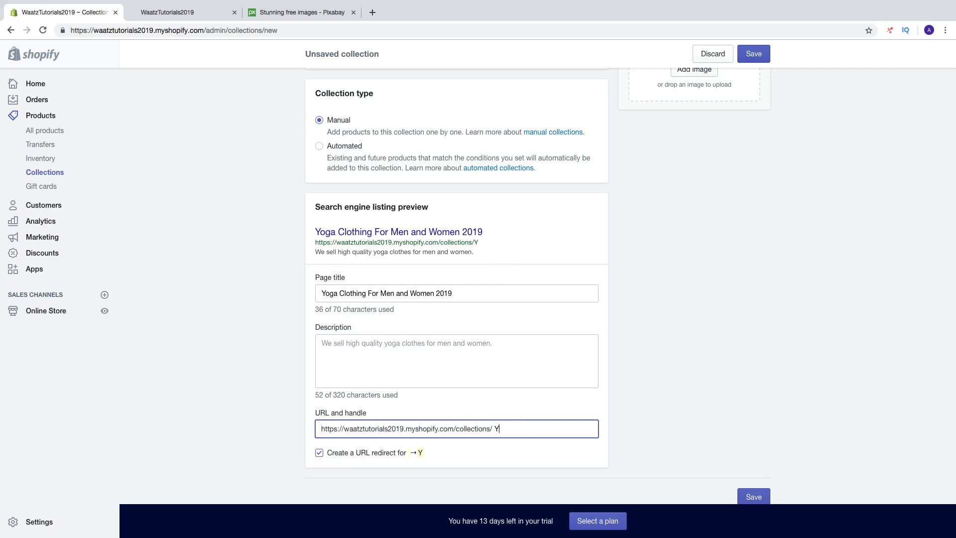
{"action": "key", "text": "BackSpace"}
{"action": "type", "text": "gaClothes"}
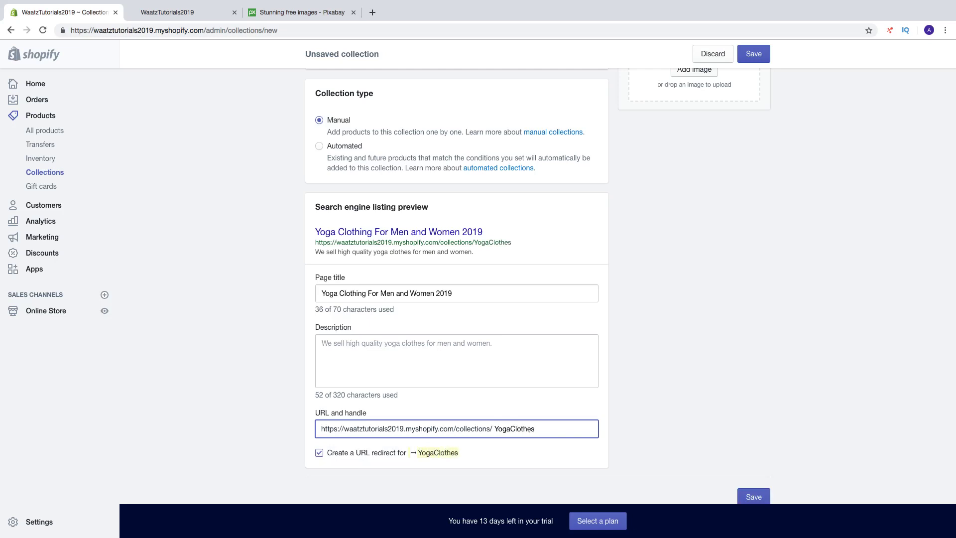
{"action": "scroll", "coordinate": [522, 421], "scroll_direction": "up", "scroll_amount": 5}
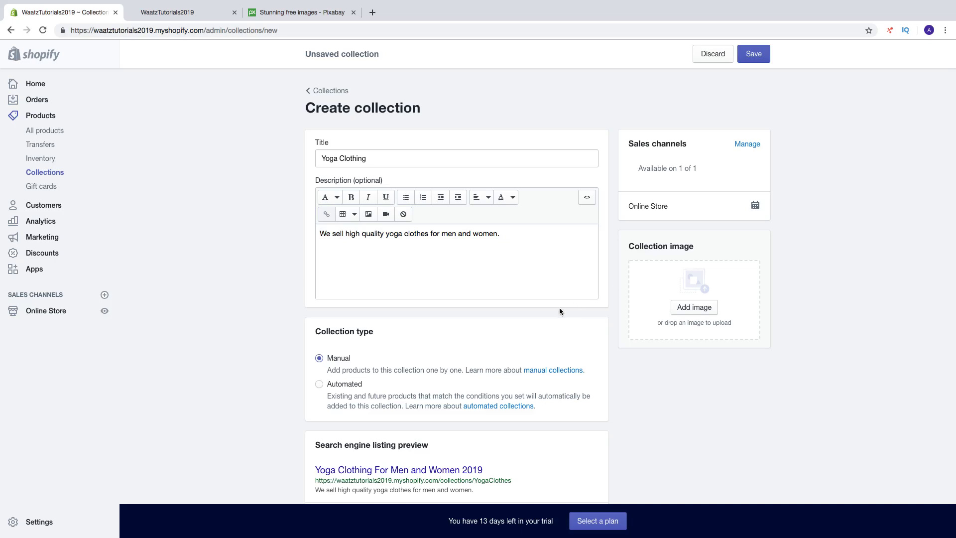
{"action": "left_click", "coordinate": [299, 15]}
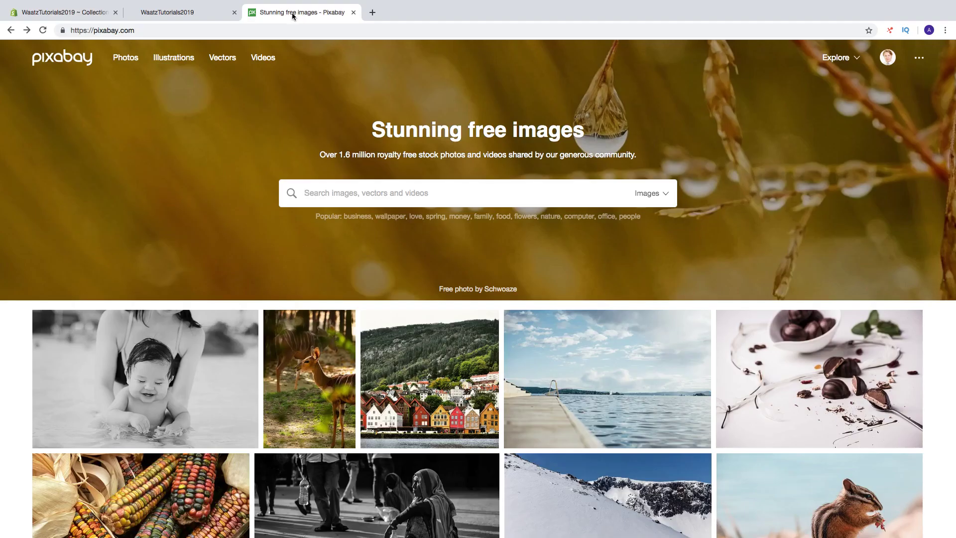
- Search Pixabay for 'yoga' and download the pink-mat stretching photo at 1920×1280
{"action": "left_click", "coordinate": [345, 200]}
{"action": "type", "text": "y"}
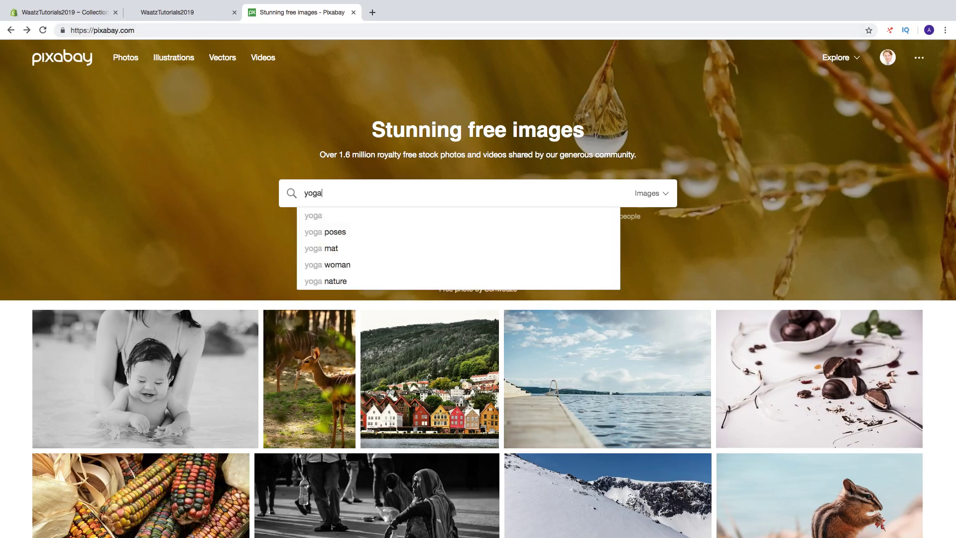
{"action": "type", "text": "oga"}
{"action": "key", "text": "Return"}
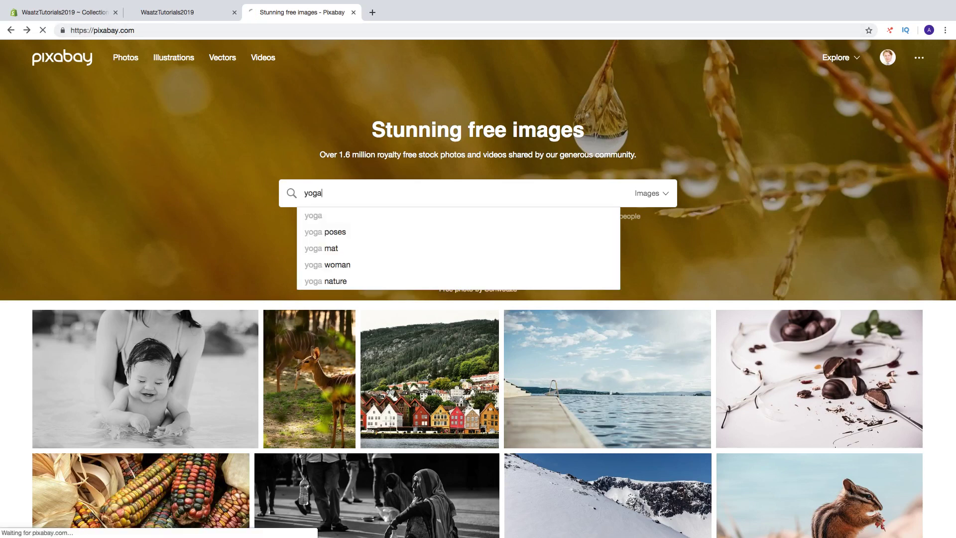
{"action": "scroll", "coordinate": [379, 221], "scroll_direction": "down", "scroll_amount": 6}
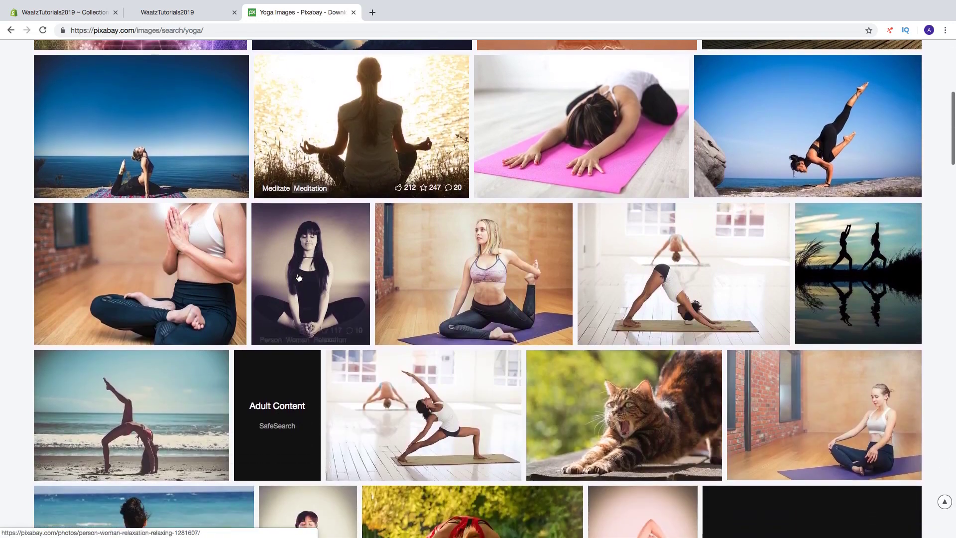
{"action": "scroll", "coordinate": [448, 239], "scroll_direction": "up", "scroll_amount": 2}
{"action": "left_click", "coordinate": [575, 210]}
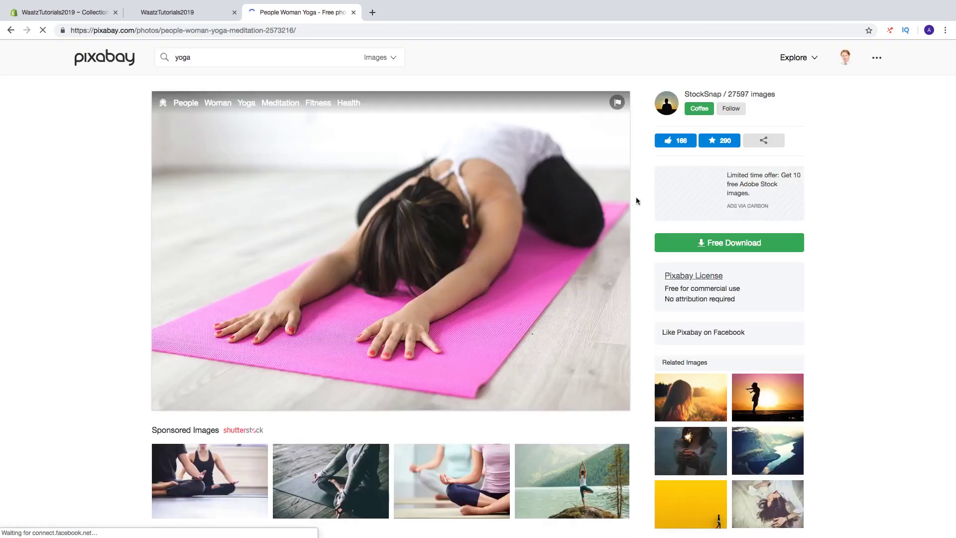
{"action": "left_click", "coordinate": [692, 244]}
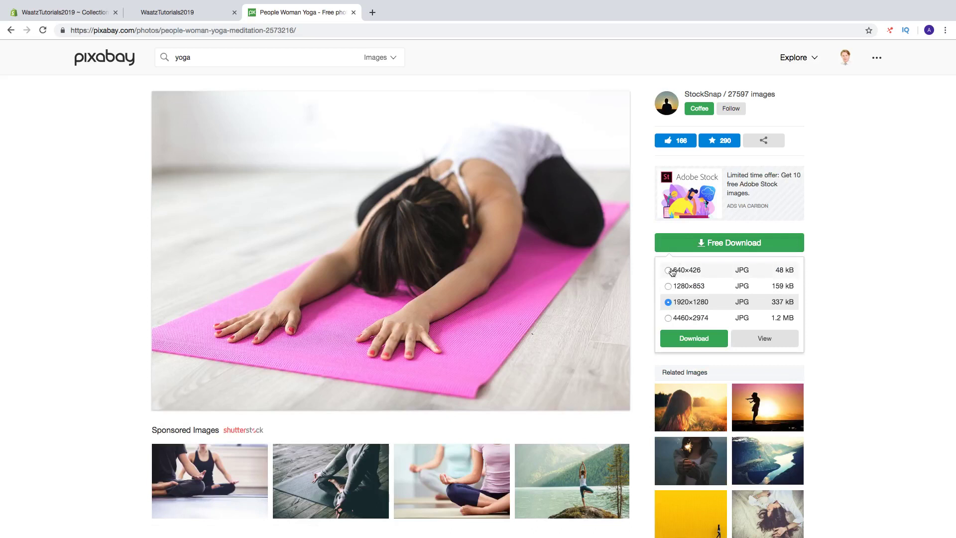
{"action": "left_click", "coordinate": [677, 338]}
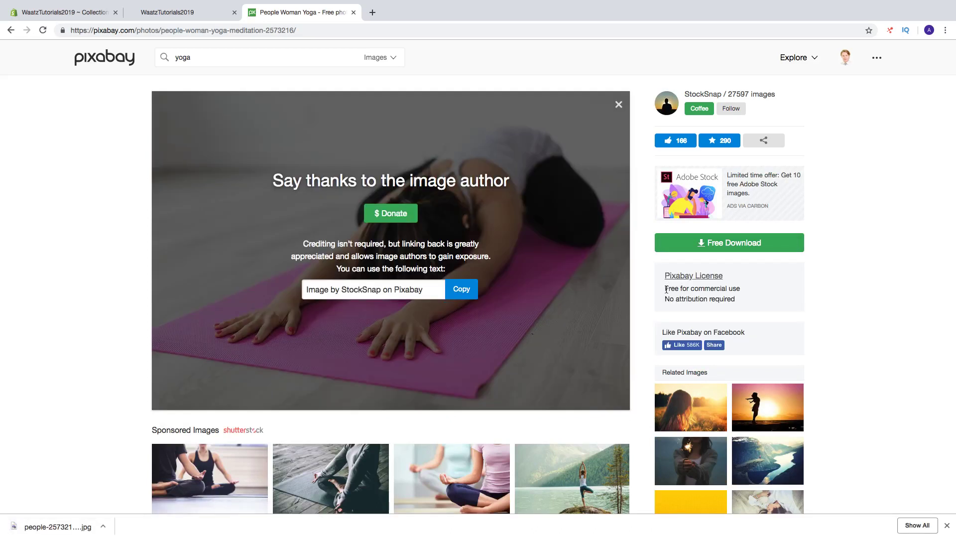
- Highlight the free-for-commercial-use and no-attribution licence notes, then go back to Shopify
{"action": "left_click_drag", "start_coordinate": [666, 289], "coordinate": [734, 288]}
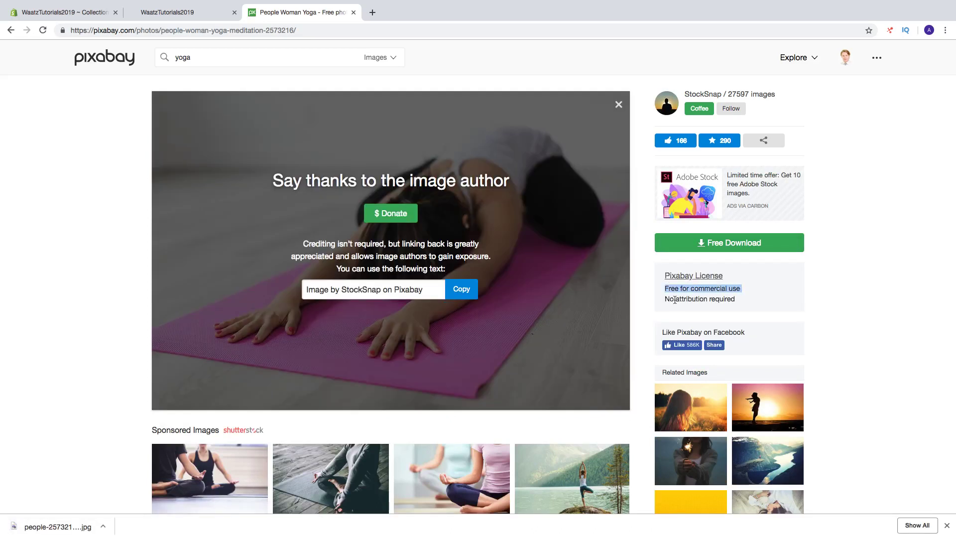
{"action": "left_click_drag", "start_coordinate": [666, 299], "coordinate": [763, 300]}
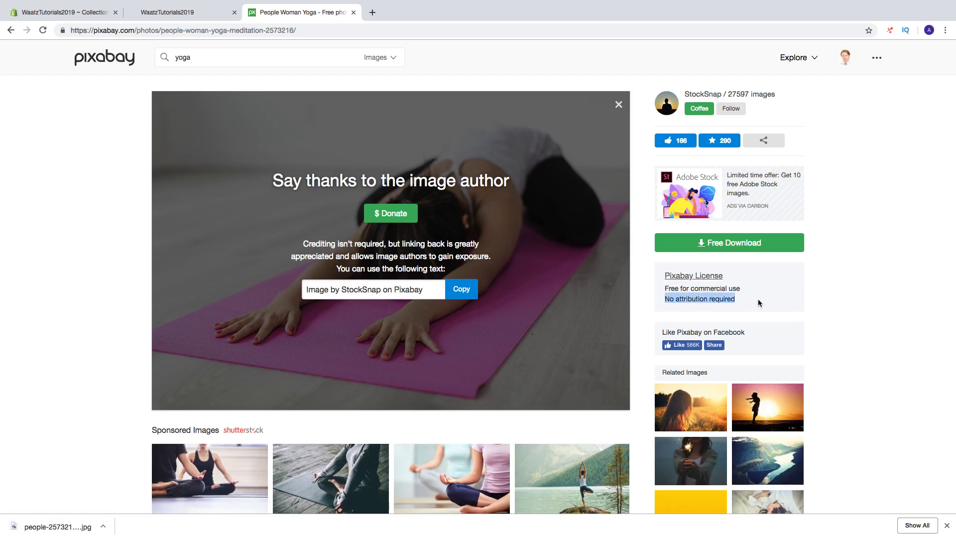
{"action": "left_click", "coordinate": [751, 297]}
{"action": "left_click", "coordinate": [74, 12]}
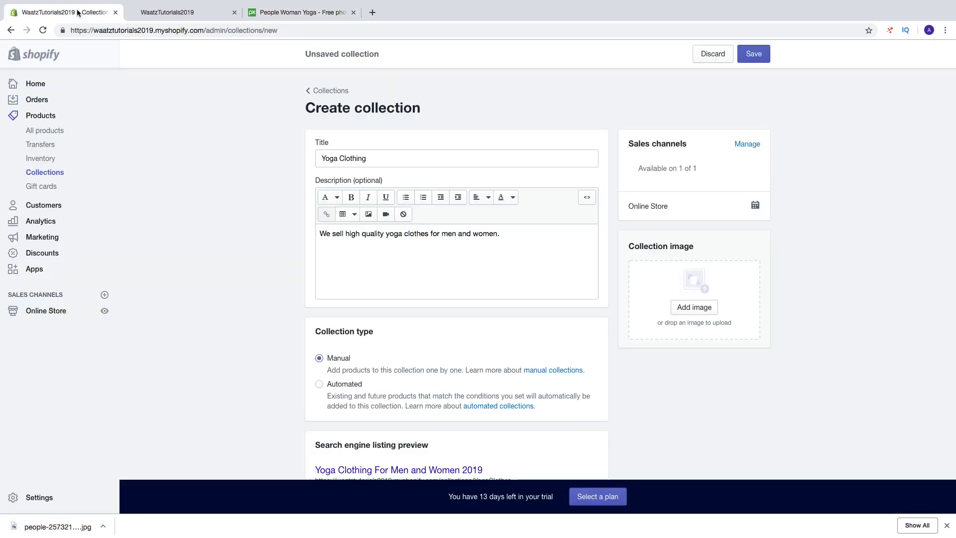
- Upload people-2573216_1920.jpg as the collection image and bring up its options
{"action": "left_click", "coordinate": [691, 312]}
{"action": "left_click", "coordinate": [574, 85]}
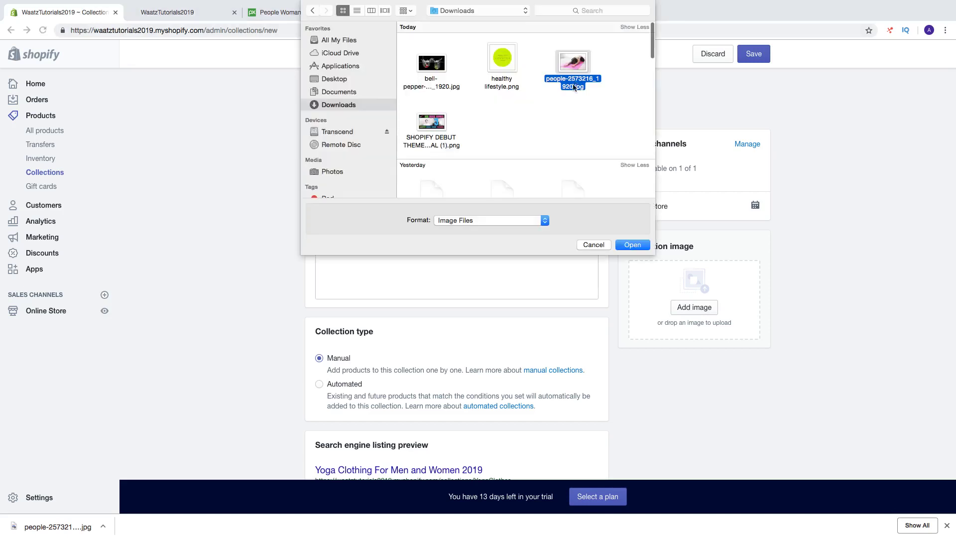
{"action": "left_click", "coordinate": [629, 244]}
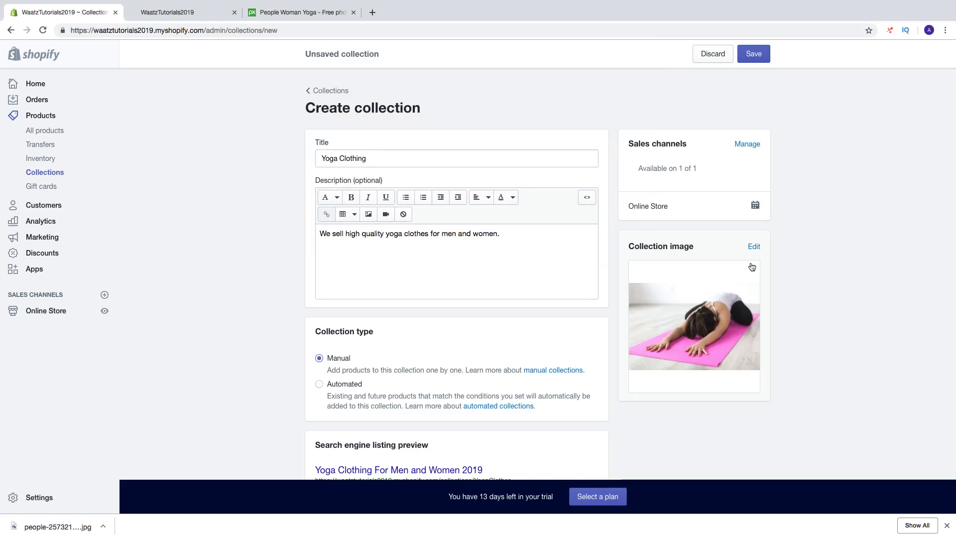
{"action": "left_click", "coordinate": [754, 247]}
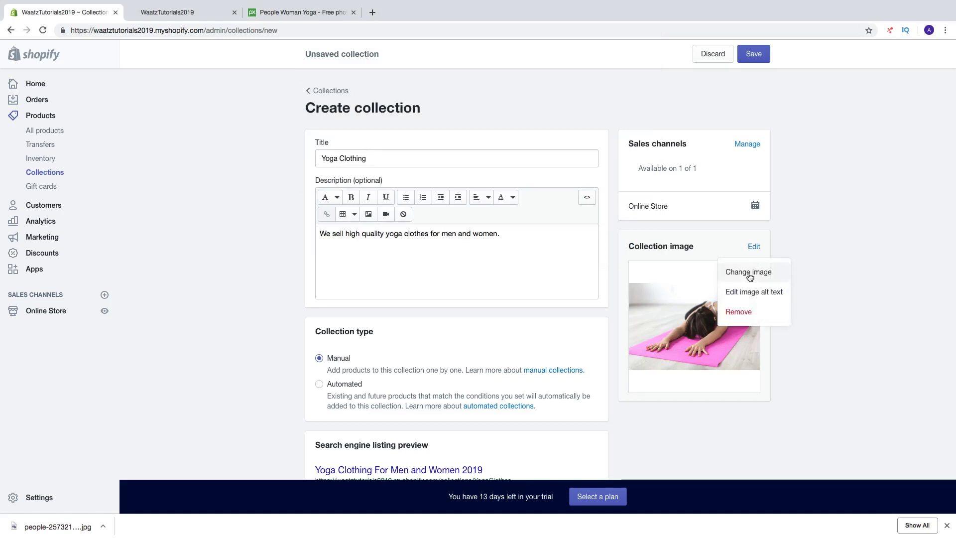
- Give the collection image the alt text 'Yoga clothes', fixing the misspelling, and save it
{"action": "left_click", "coordinate": [747, 292]}
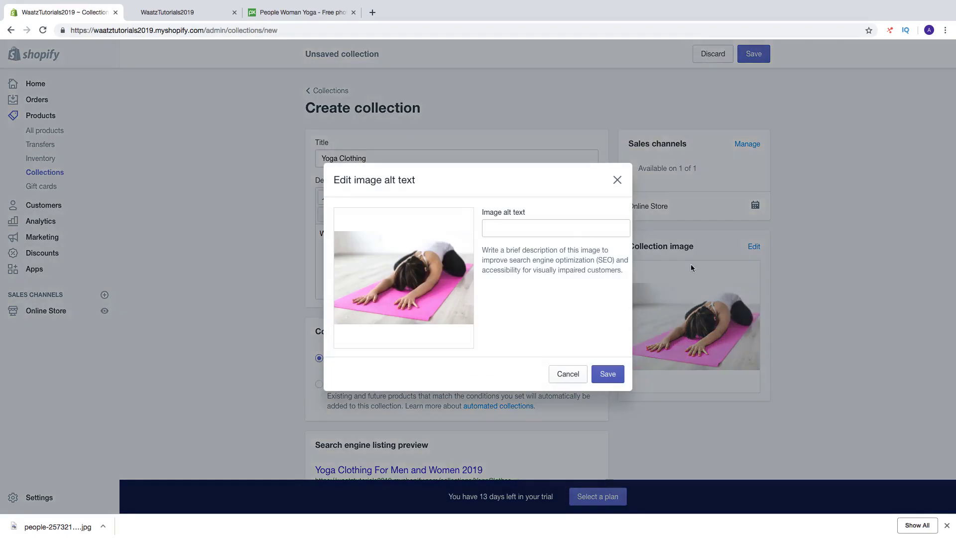
{"action": "left_click", "coordinate": [544, 228]}
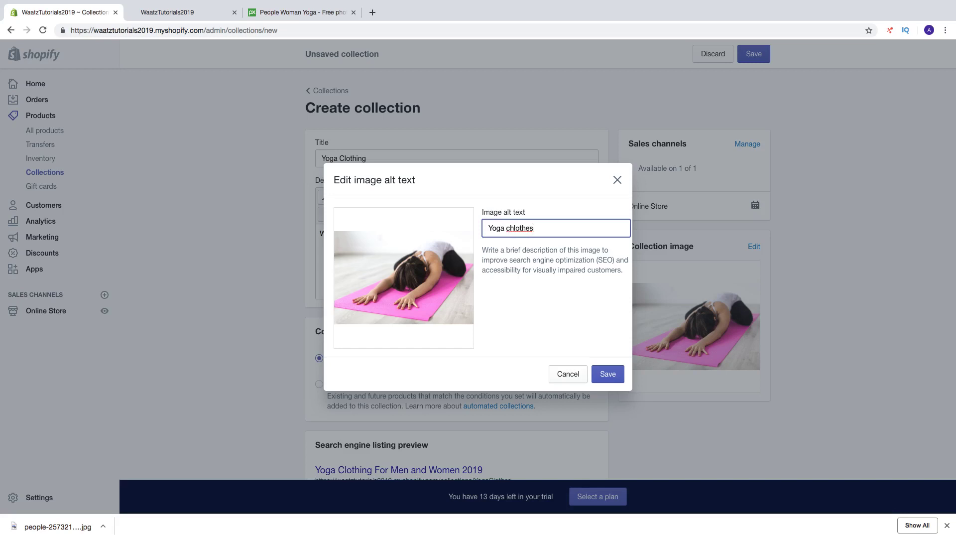
{"action": "right_click", "coordinate": [526, 230]}
{"action": "left_click", "coordinate": [527, 237]}
{"action": "left_click", "coordinate": [607, 373]}
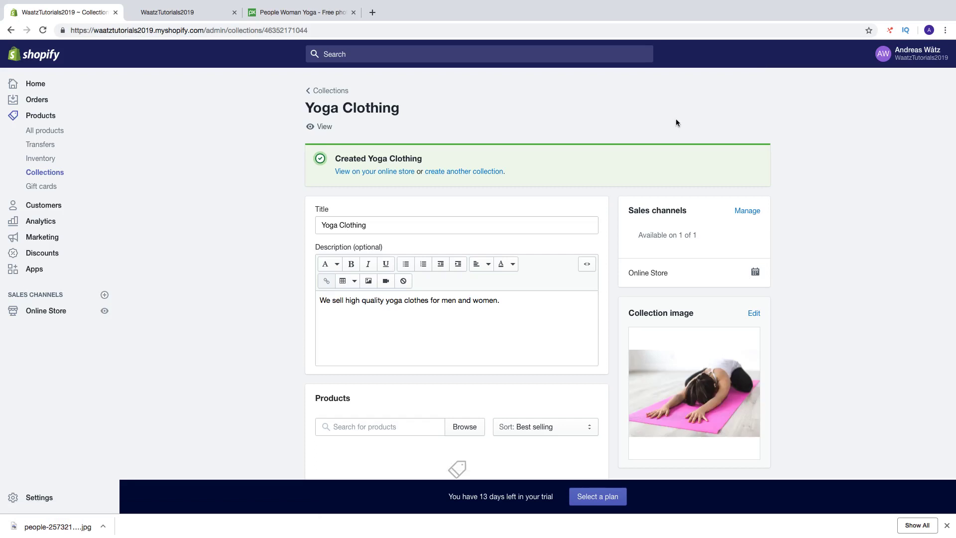
- Open the Debut theme's home page in the theme editor from Online Store
{"action": "left_click", "coordinate": [52, 311]}
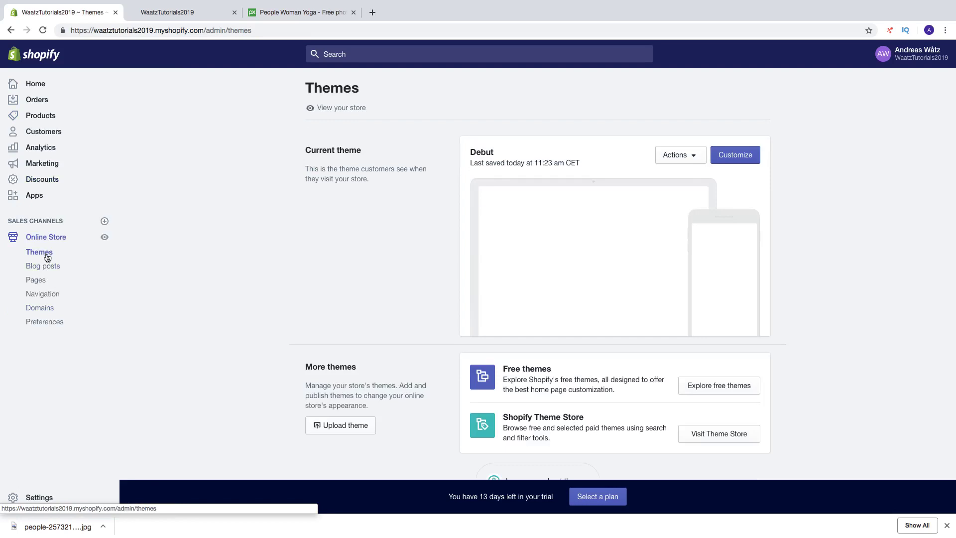
{"action": "left_click", "coordinate": [742, 157]}
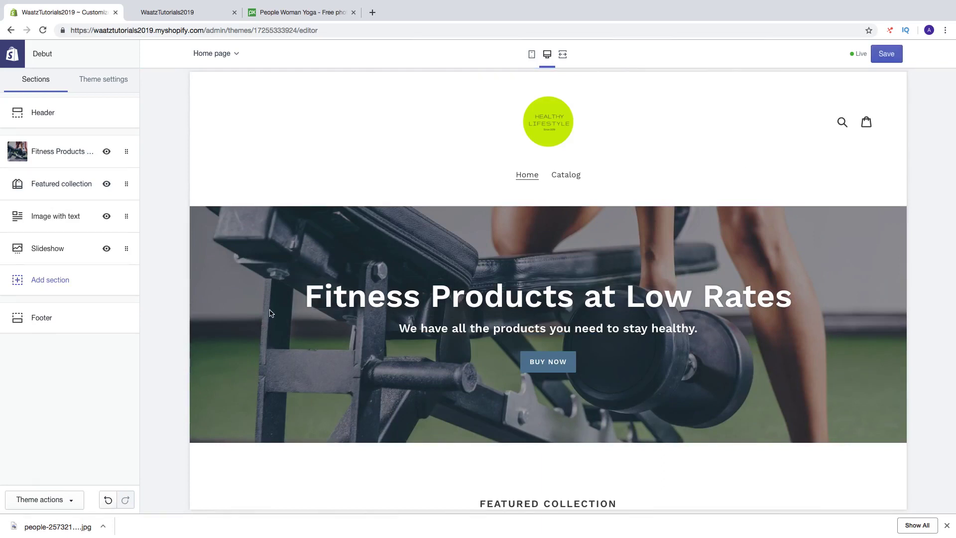
{"action": "scroll", "coordinate": [270, 312], "scroll_direction": "down", "scroll_amount": 6}
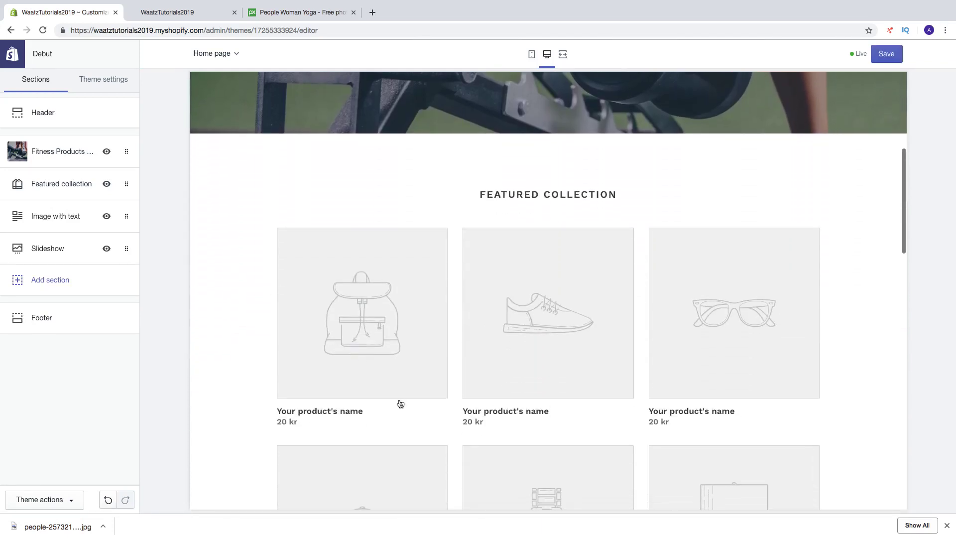
{"action": "scroll", "coordinate": [403, 382], "scroll_direction": "up", "scroll_amount": 3}
{"action": "scroll", "coordinate": [403, 383], "scroll_direction": "up", "scroll_amount": 3}
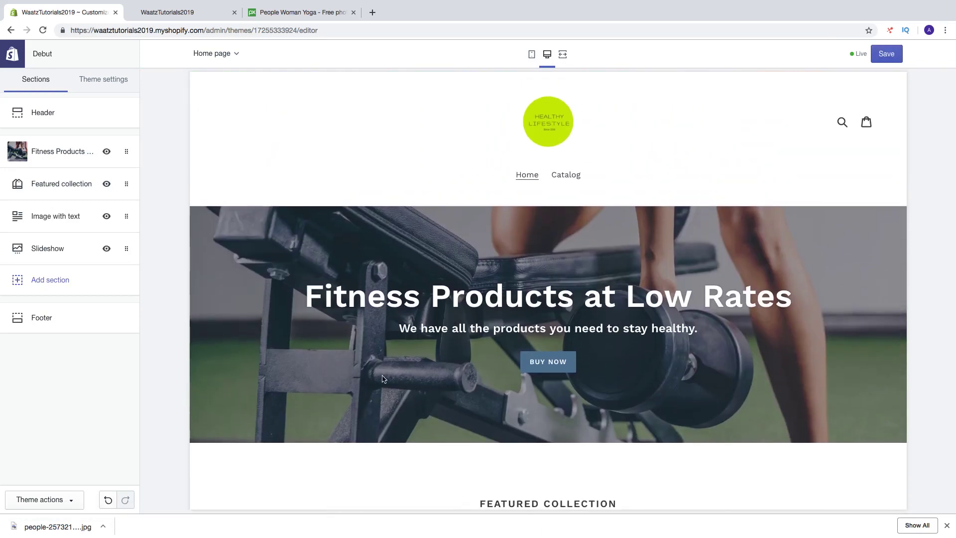
- Add a Collection list section to the home page with 3 collections per row
{"action": "left_click", "coordinate": [64, 279]}
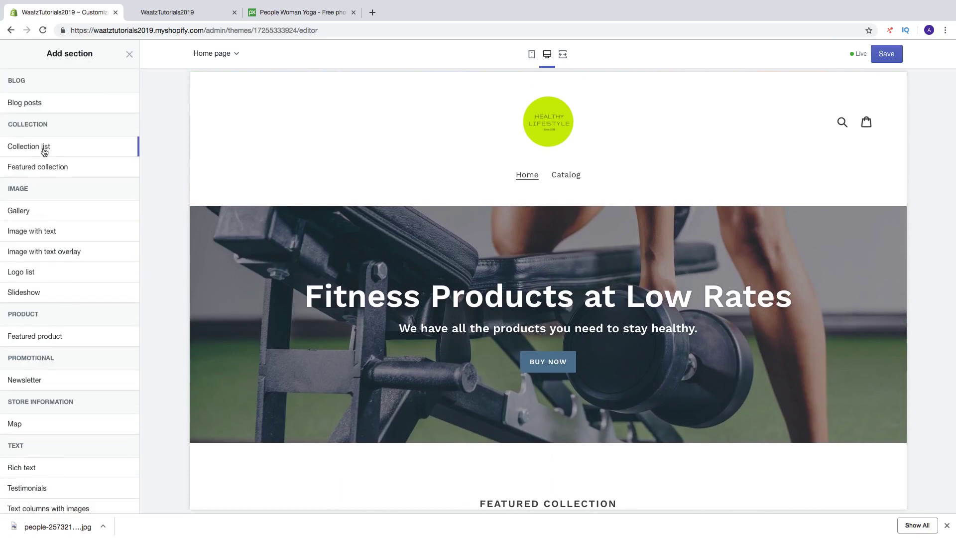
{"action": "mouse_move", "coordinate": [45, 151]}
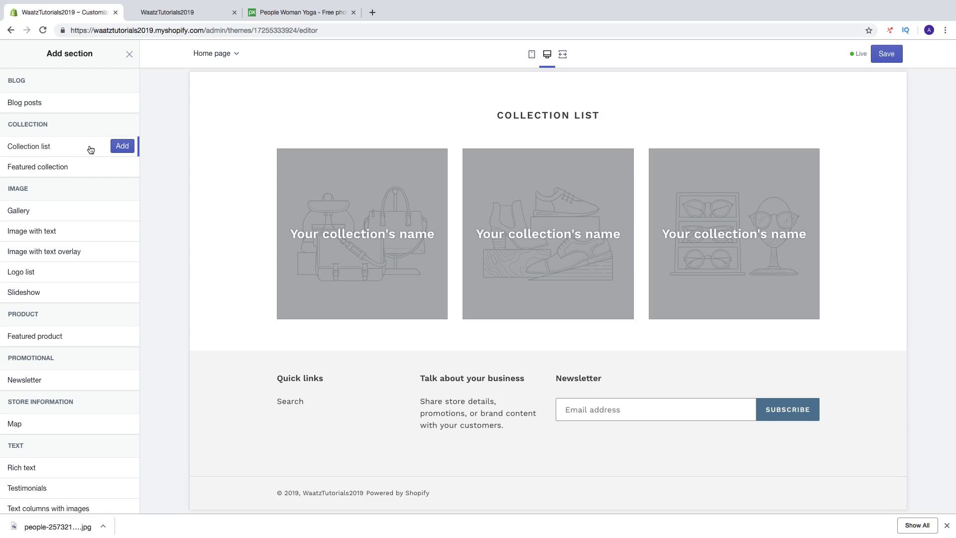
{"action": "left_click", "coordinate": [115, 145]}
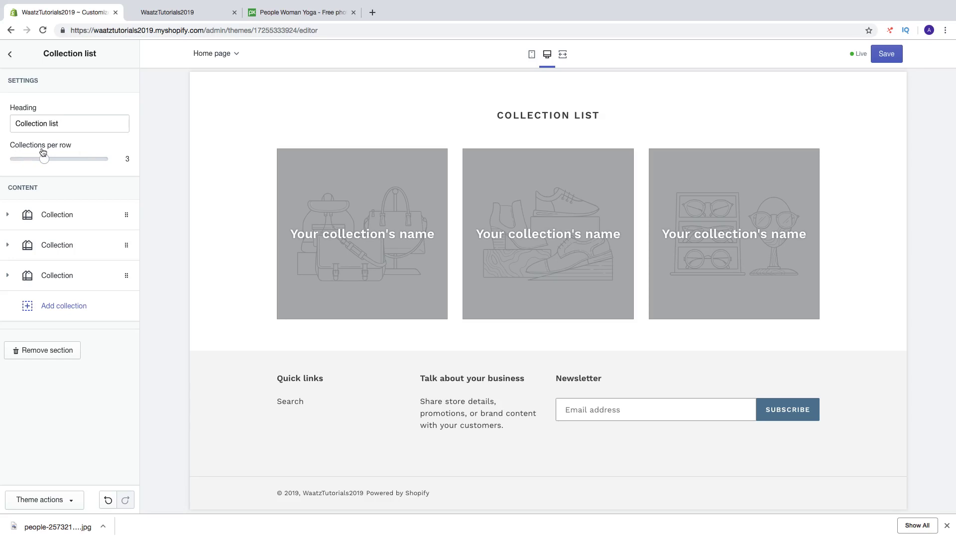
{"action": "left_click_drag", "start_coordinate": [44, 158], "coordinate": [27, 161]}
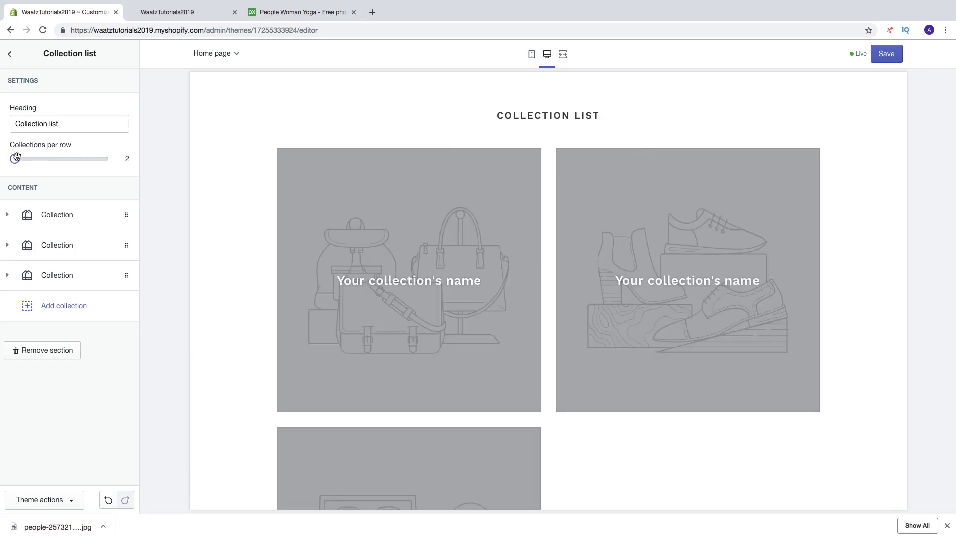
{"action": "left_click_drag", "start_coordinate": [17, 158], "coordinate": [31, 160]}
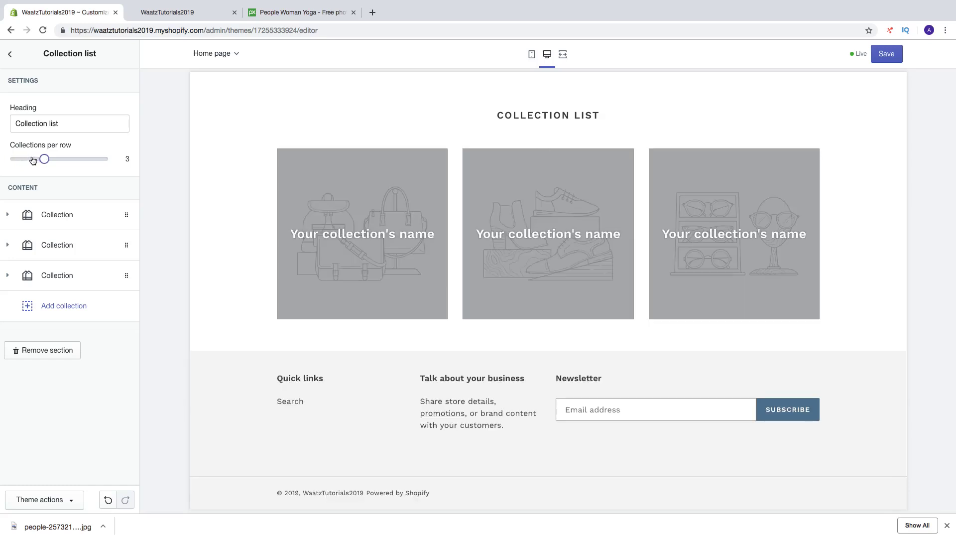
- Set the first Collection list block to Yoga Clothing and save the theme
{"action": "left_click", "coordinate": [49, 215]}
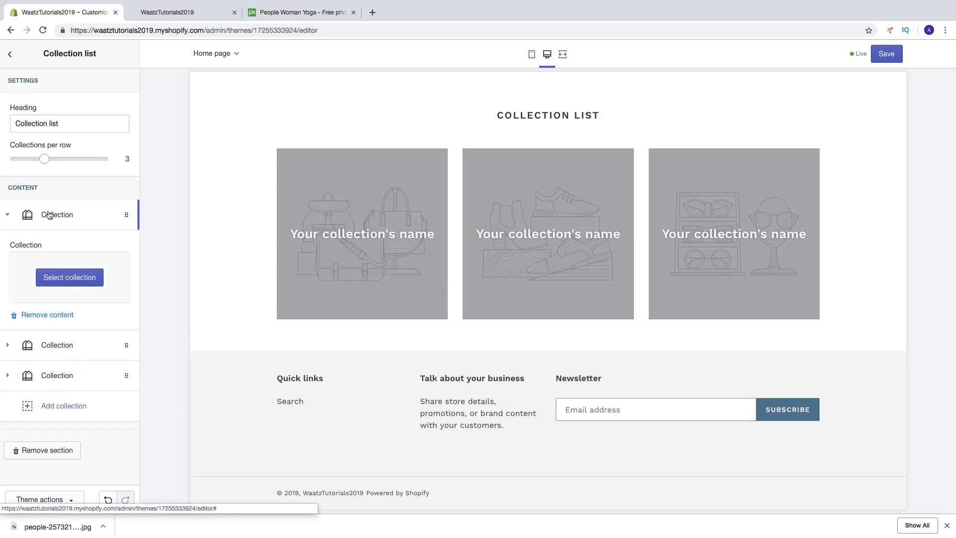
{"action": "left_click", "coordinate": [70, 278]}
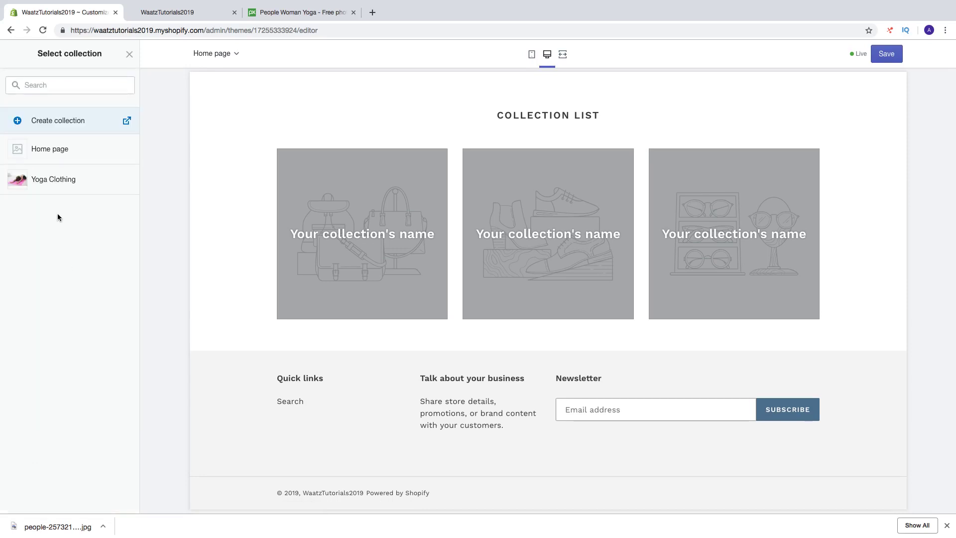
{"action": "left_click", "coordinate": [56, 185]}
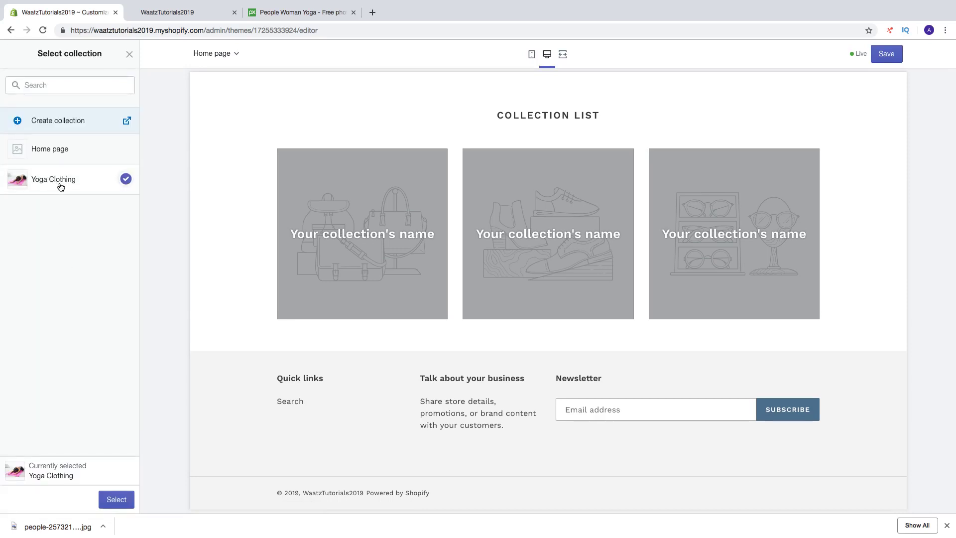
{"action": "left_click", "coordinate": [113, 499]}
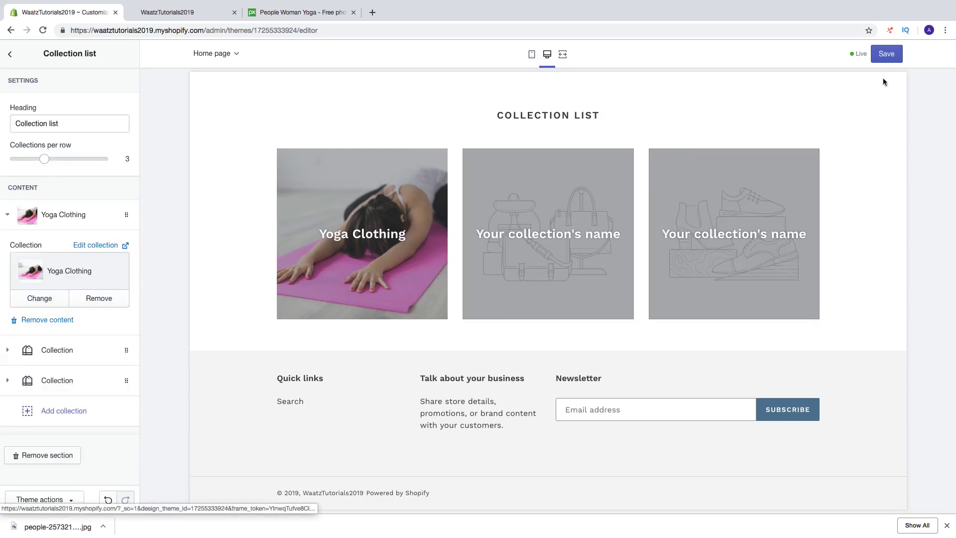
{"action": "left_click", "coordinate": [886, 52]}
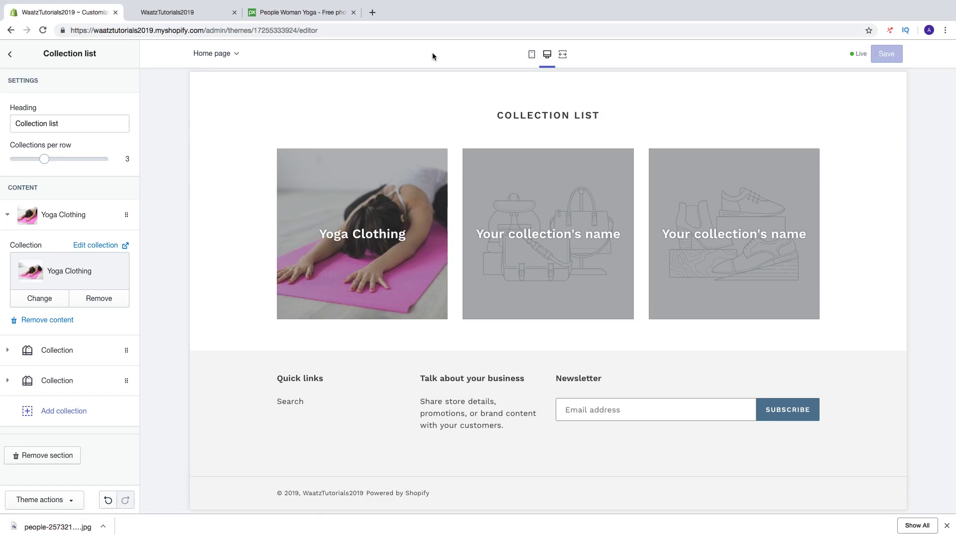
{"action": "left_click", "coordinate": [9, 55]}
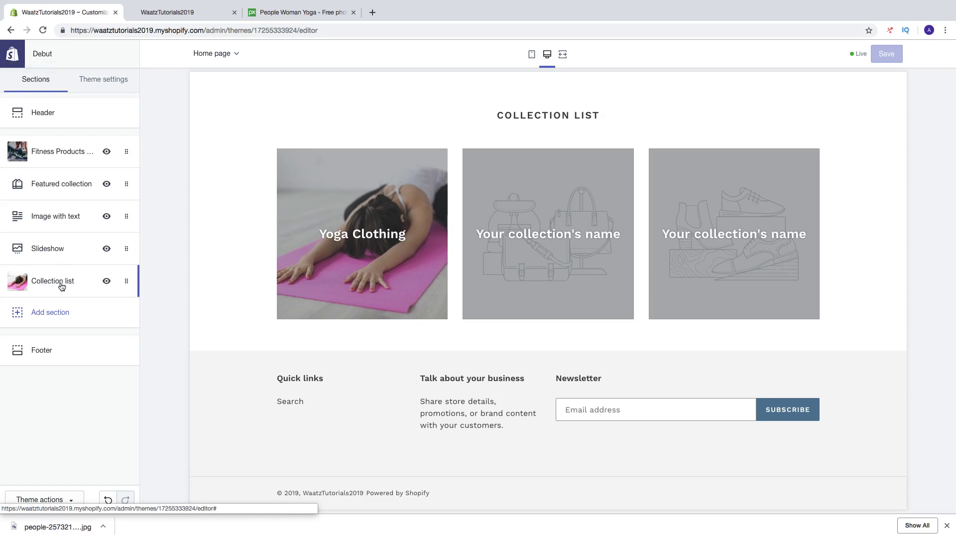
- Move the Collection list directly below the Fitness Products banner, save, and go to the storefront tab
{"action": "left_click_drag", "start_coordinate": [61, 286], "coordinate": [55, 182]}
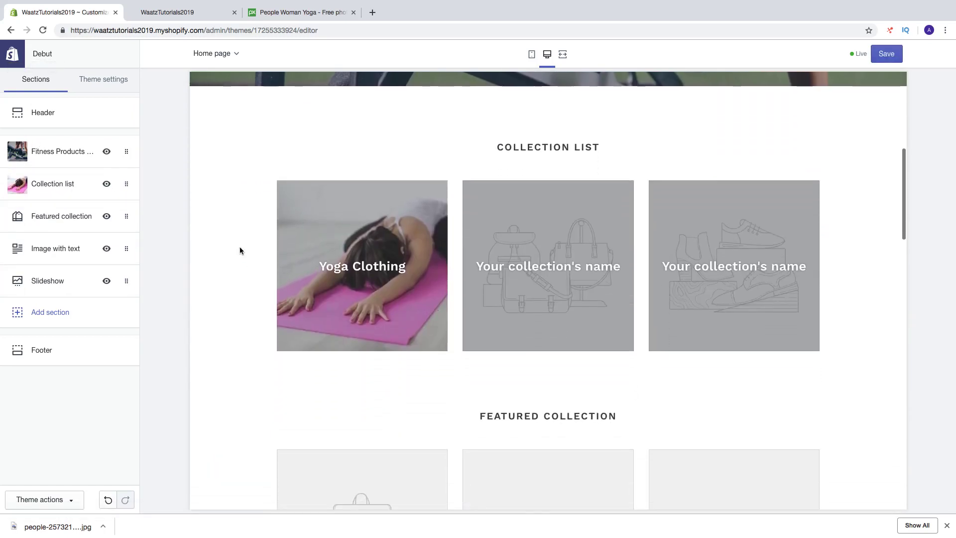
{"action": "scroll", "coordinate": [235, 272], "scroll_direction": "up", "scroll_amount": 1}
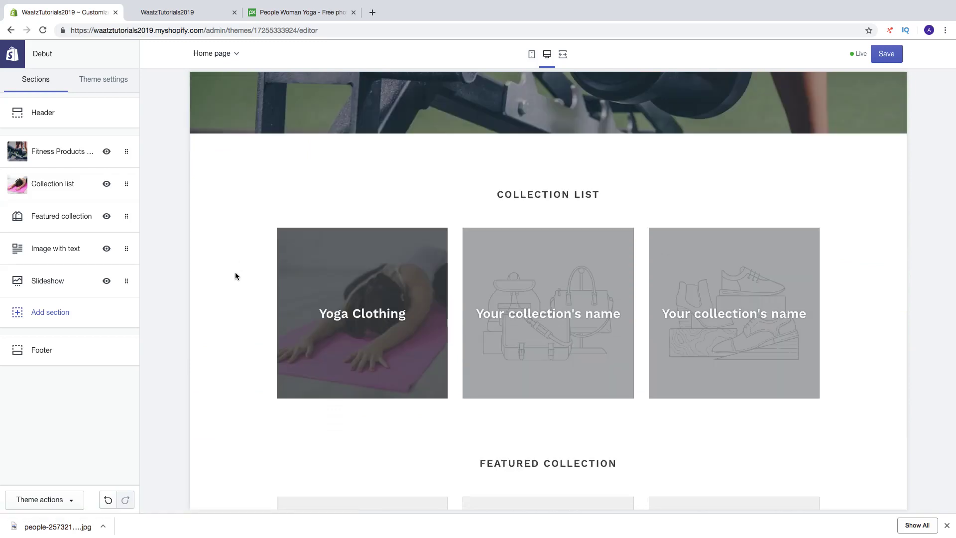
{"action": "left_click", "coordinate": [885, 56]}
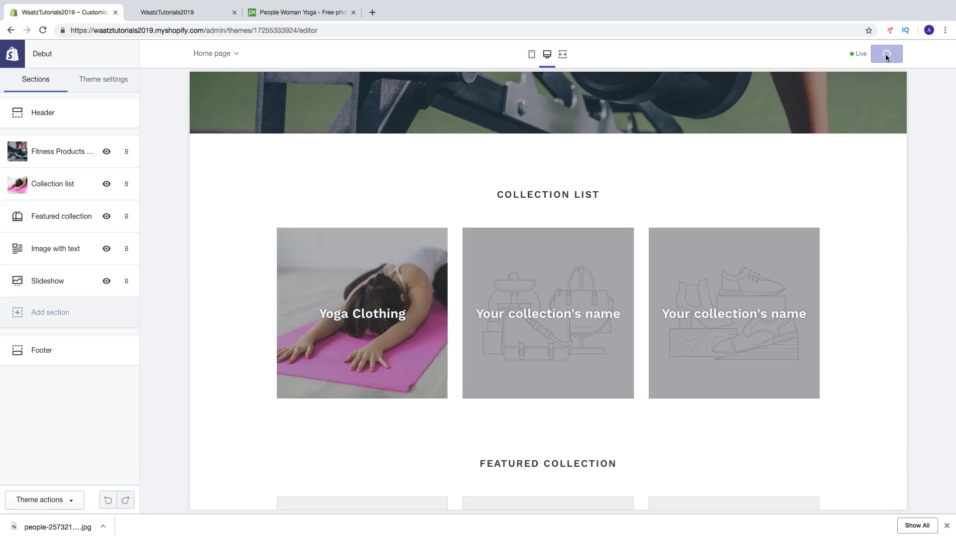
{"action": "scroll", "coordinate": [396, 341], "scroll_direction": "up", "scroll_amount": 3}
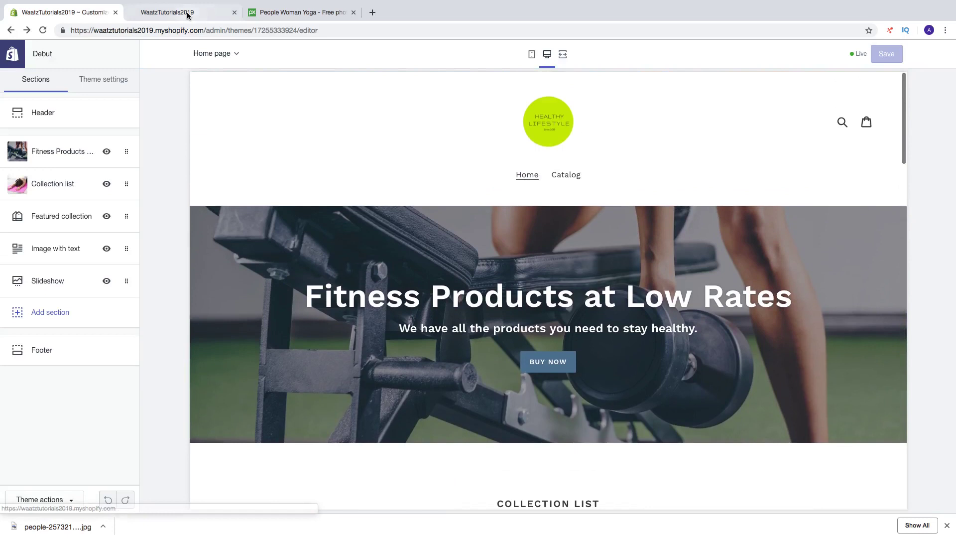
{"action": "left_click", "coordinate": [188, 13]}
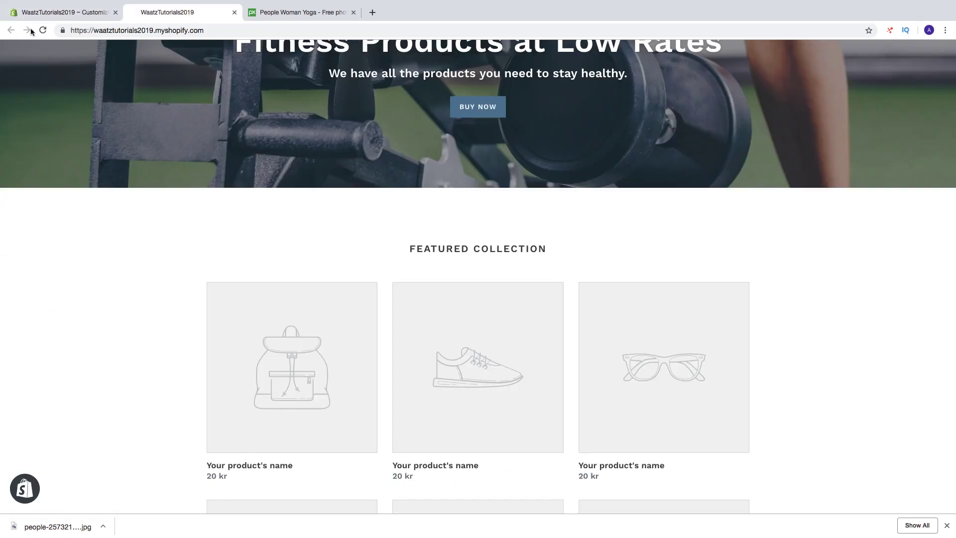
- Reload the storefront and check the Yoga Clothing tile sits between the banner and Featured Collection
{"action": "left_click", "coordinate": [40, 30]}
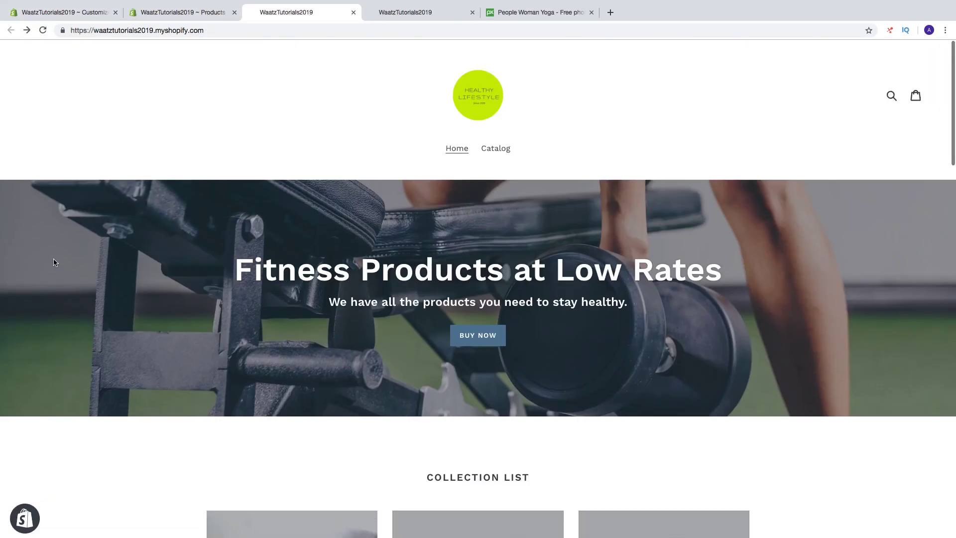
{"action": "scroll", "coordinate": [54, 262], "scroll_direction": "down", "scroll_amount": 5}
{"action": "scroll", "coordinate": [64, 269], "scroll_direction": "up", "scroll_amount": 3}
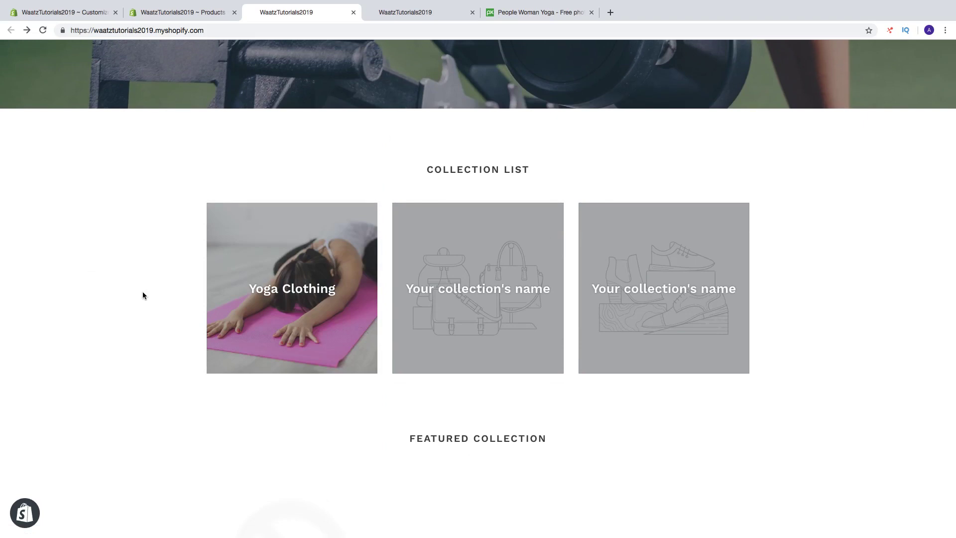
{"action": "scroll", "coordinate": [142, 295], "scroll_direction": "up", "scroll_amount": 4}
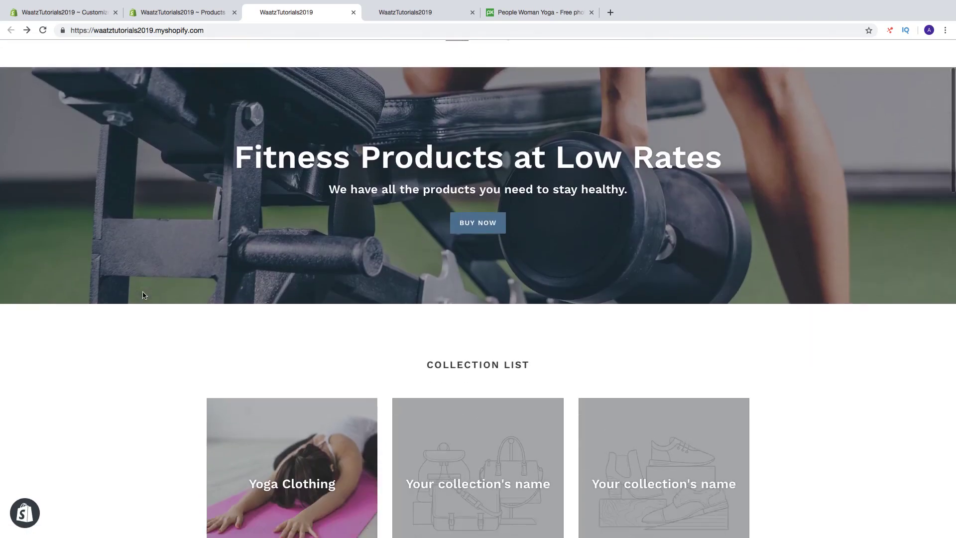
{"action": "scroll", "coordinate": [143, 296], "scroll_direction": "down", "scroll_amount": 3}
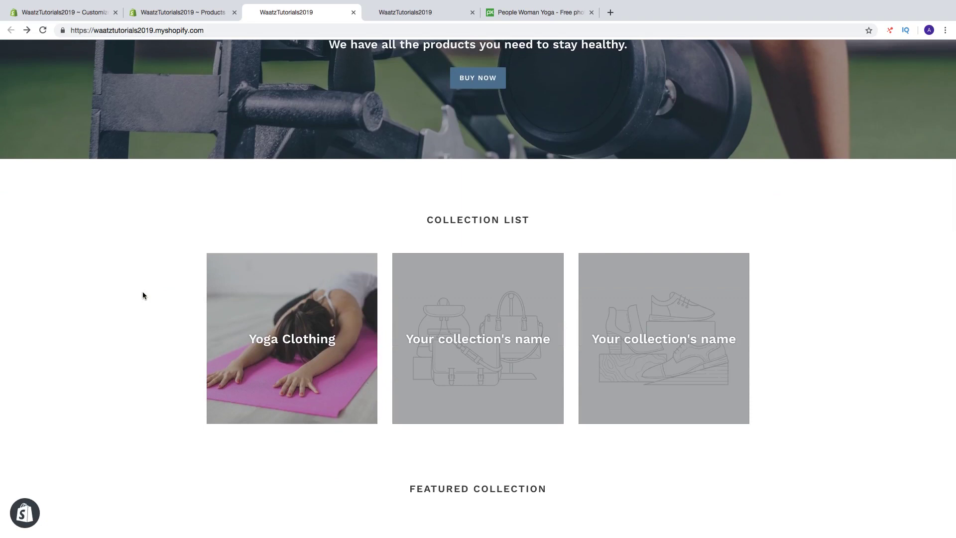